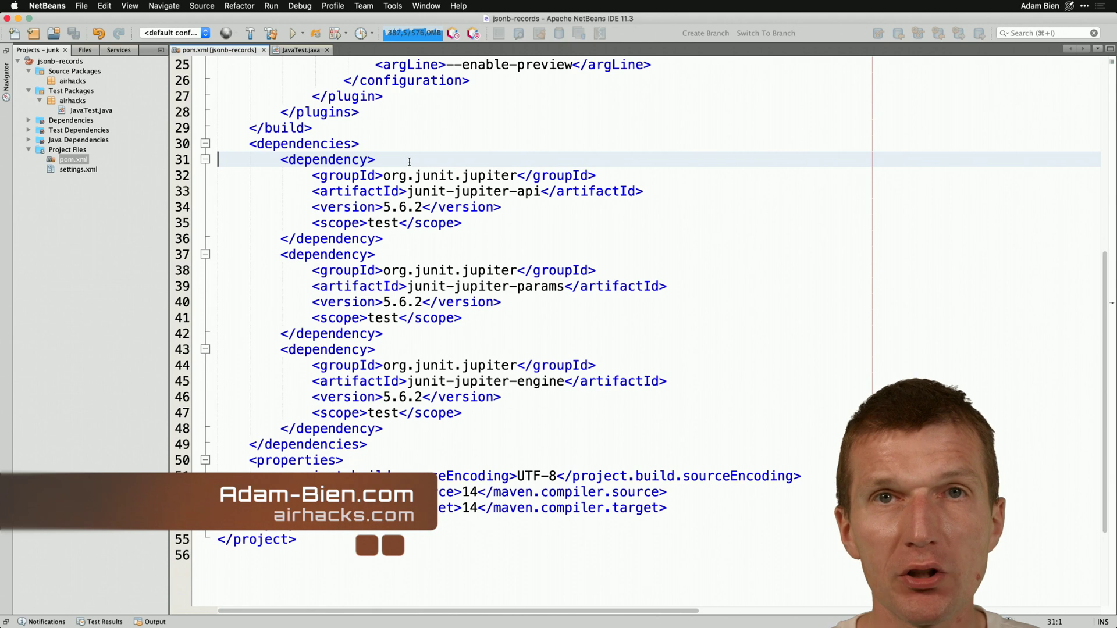
scroll(408, 161, up, 5)
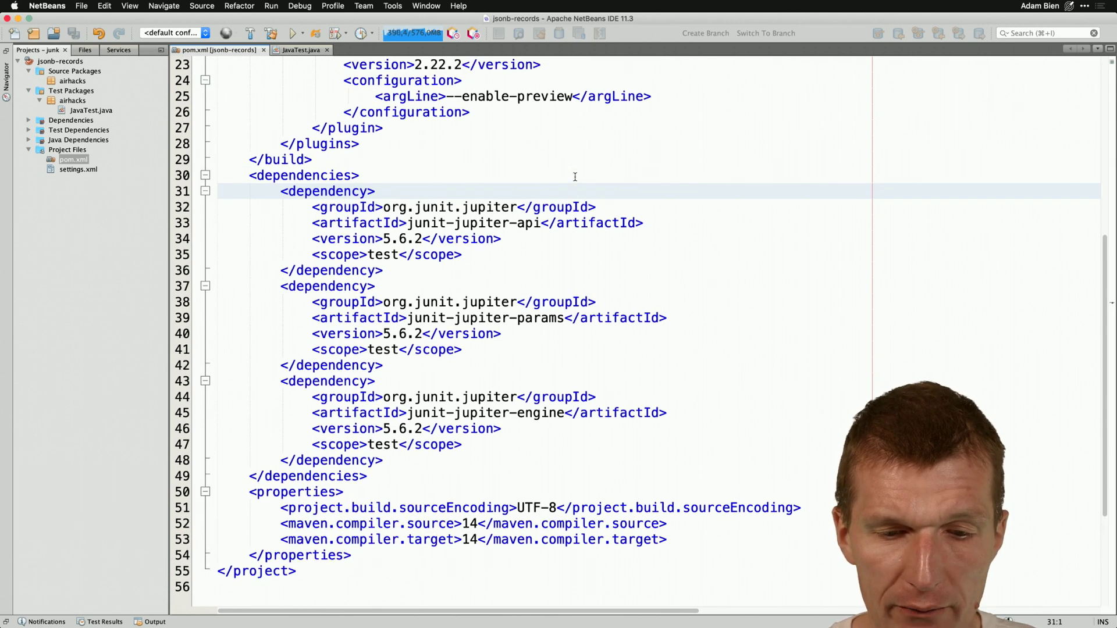
scroll(575, 177, up, 8)
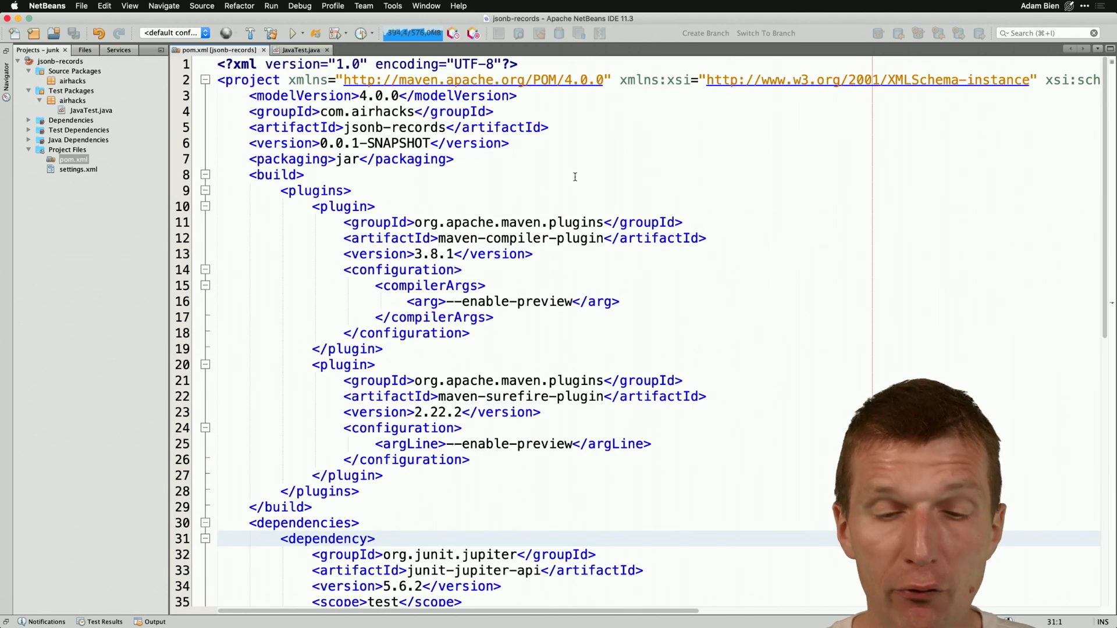
scroll(503, 194, down, 3)
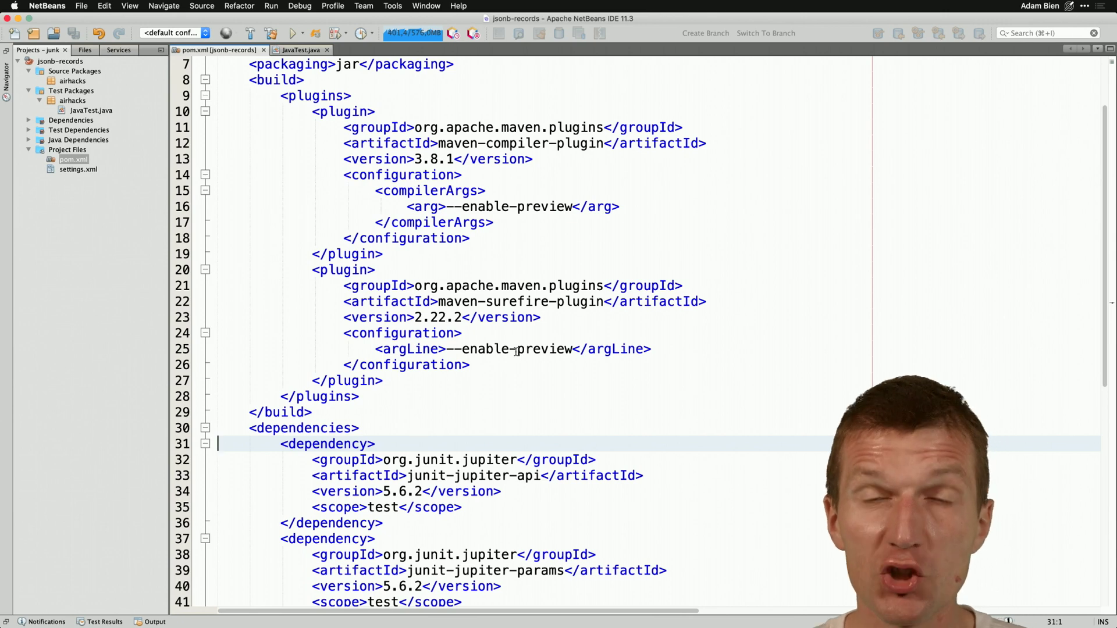
scroll(557, 210, down, 3)
scroll(567, 212, down, 6)
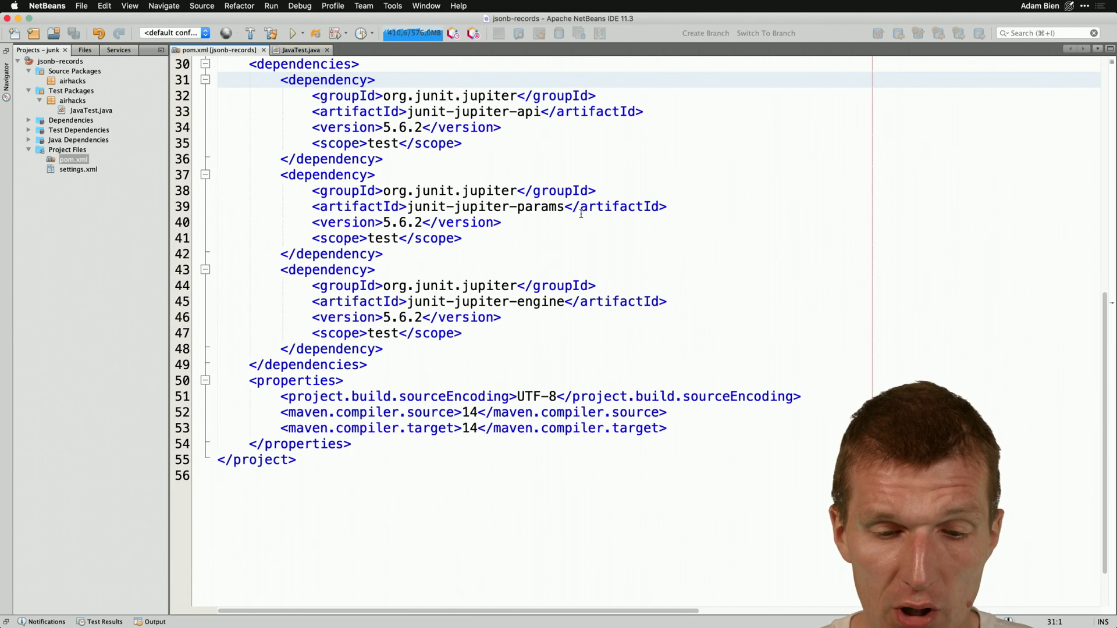
scroll(582, 214, down, 1)
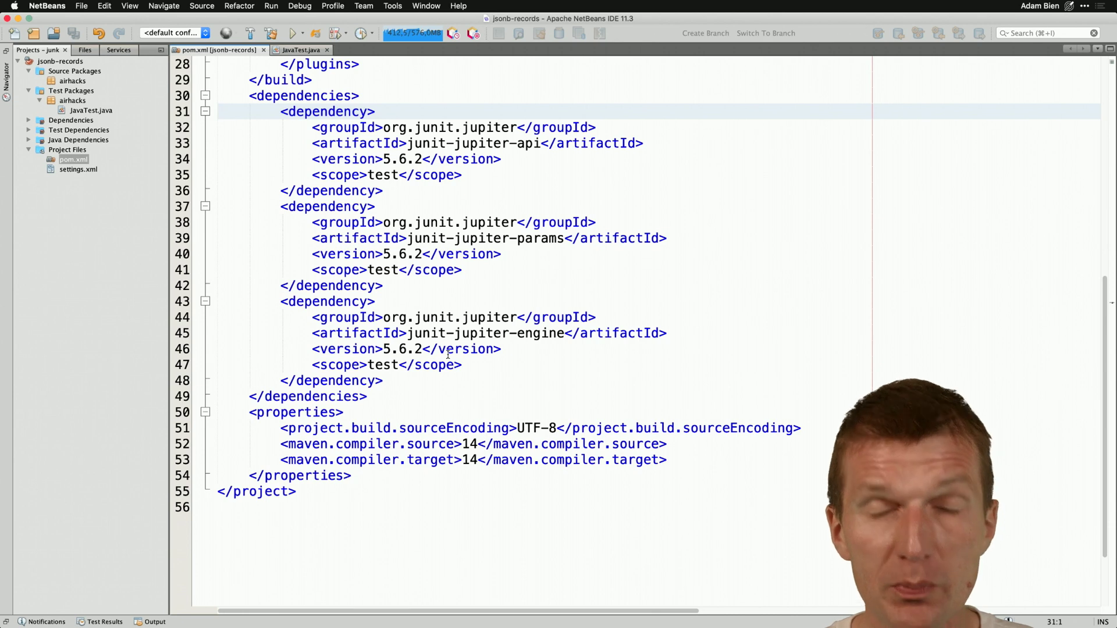
Add Geronimo JSON-B 1.0, JSON 1.1 specs and johnzon-jsonb 1.2.6 dependencies via the json template
click(381, 94)
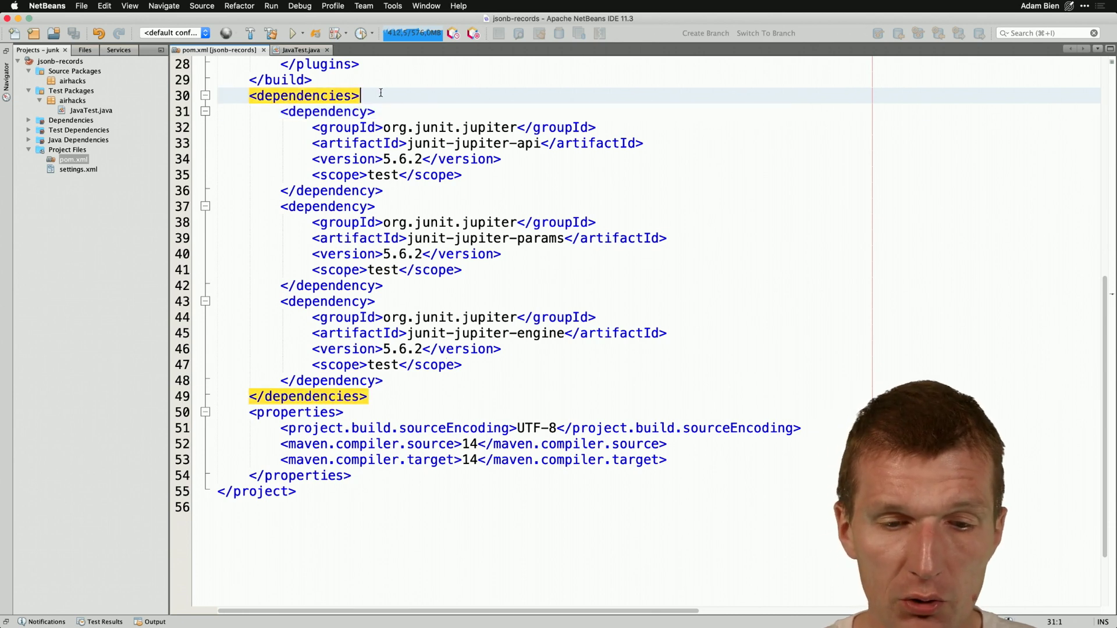
key(Return)
text(json)
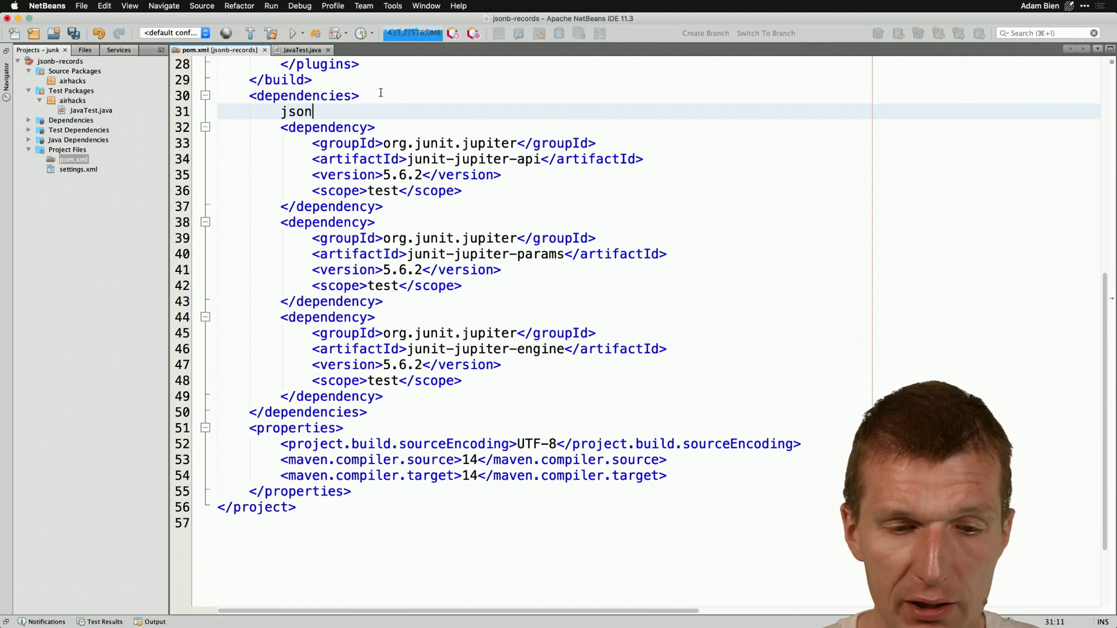
text(b)
key(Tab)
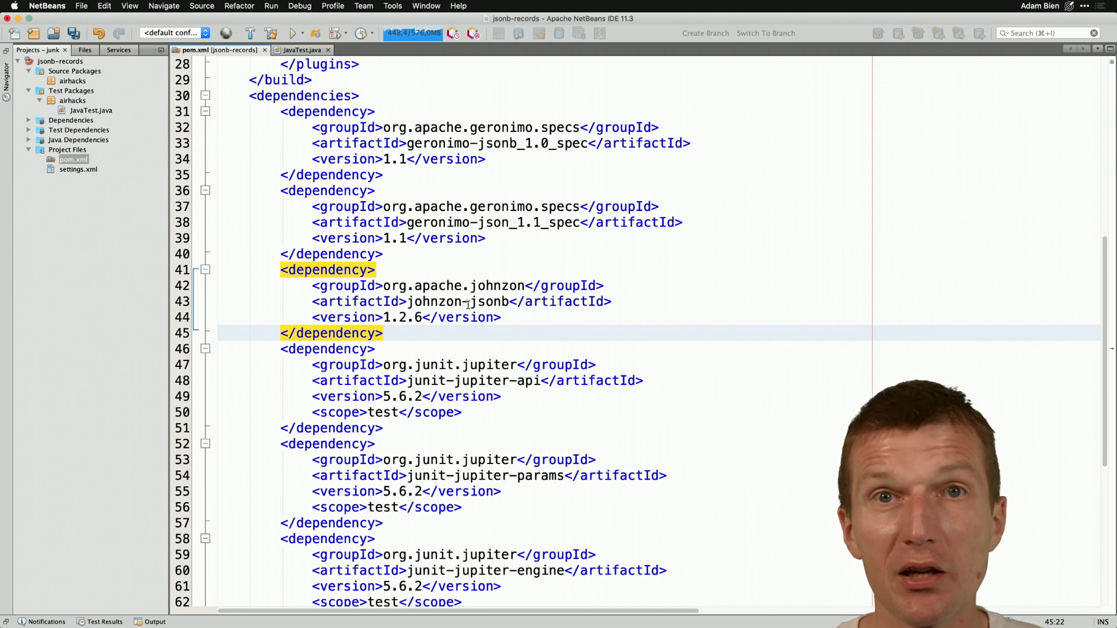
click(469, 301)
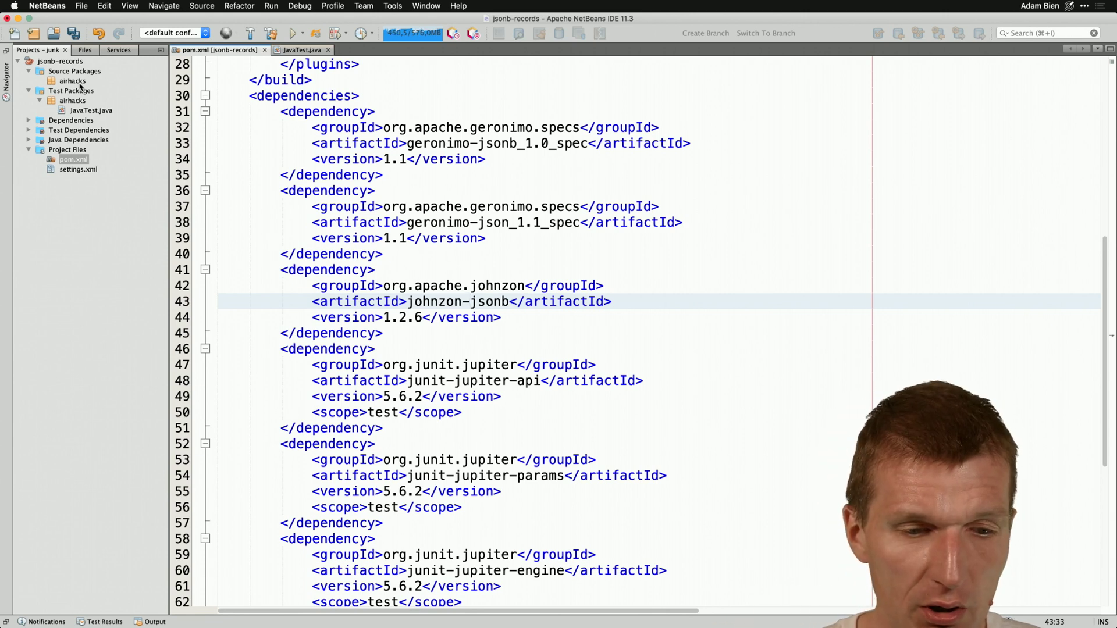
Create a new Java class named Developer in the airhacks test package
right_click(80, 102)
mouse_move(98, 107)
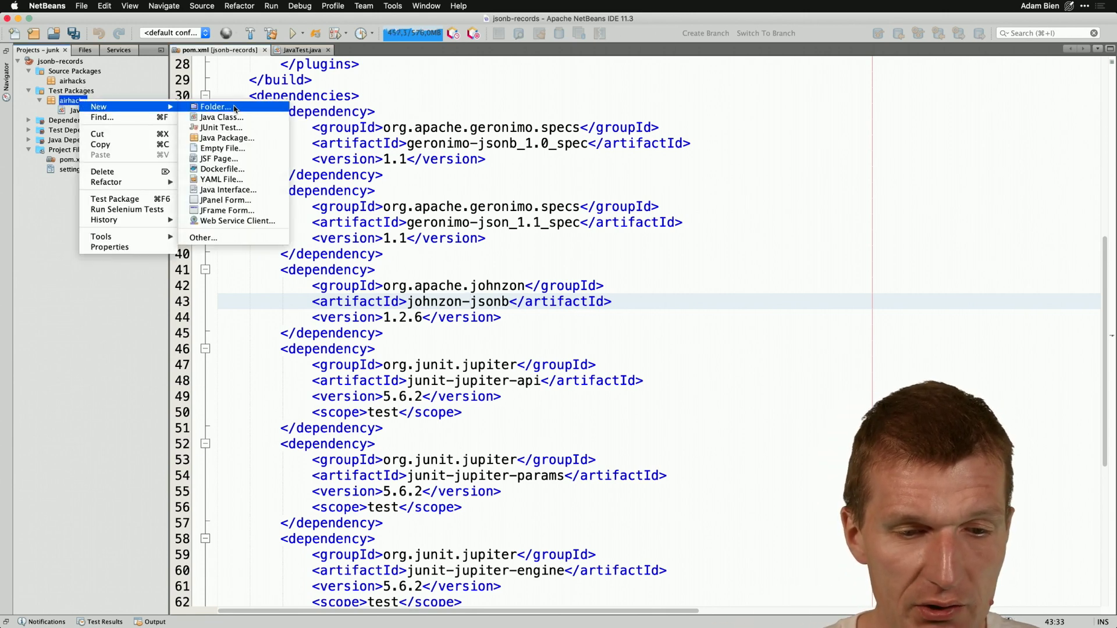
click(221, 117)
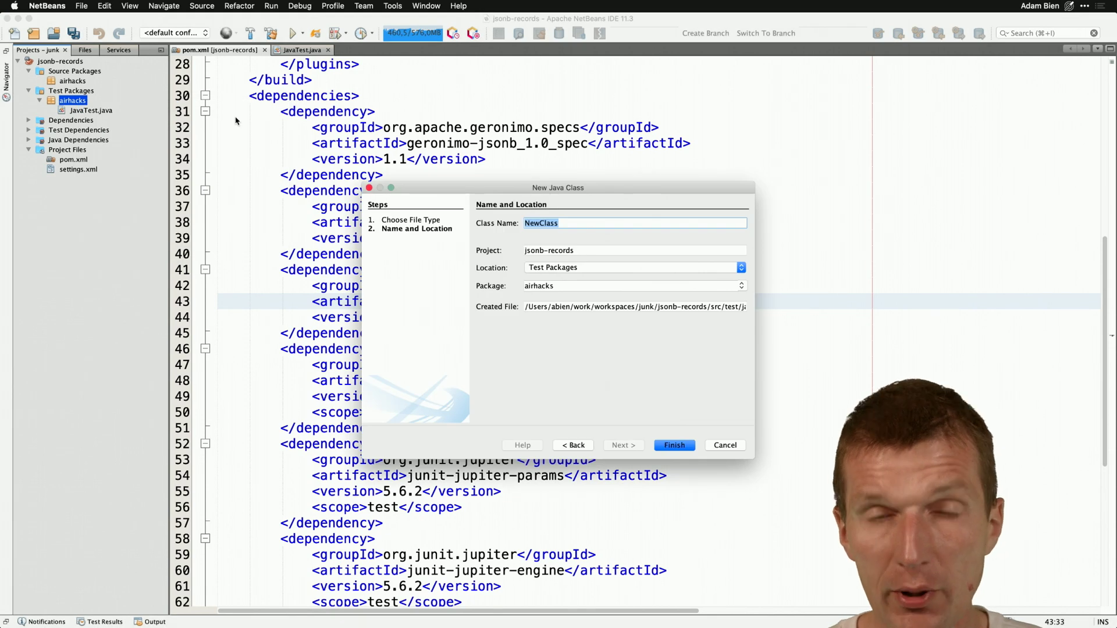
text(Deve)
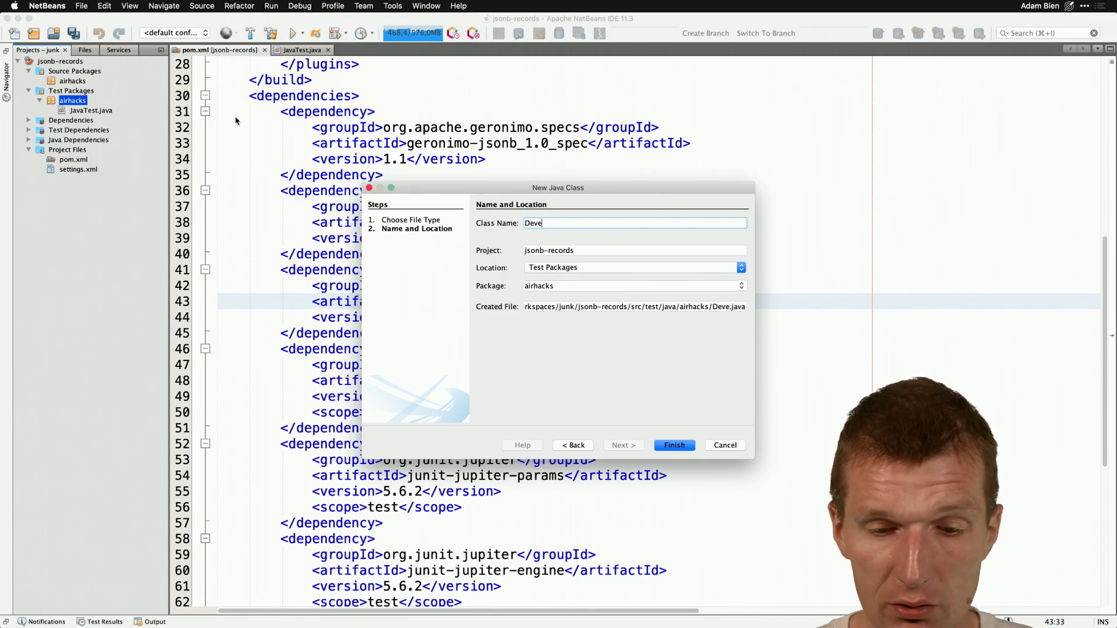
text(loper)
key(Return)
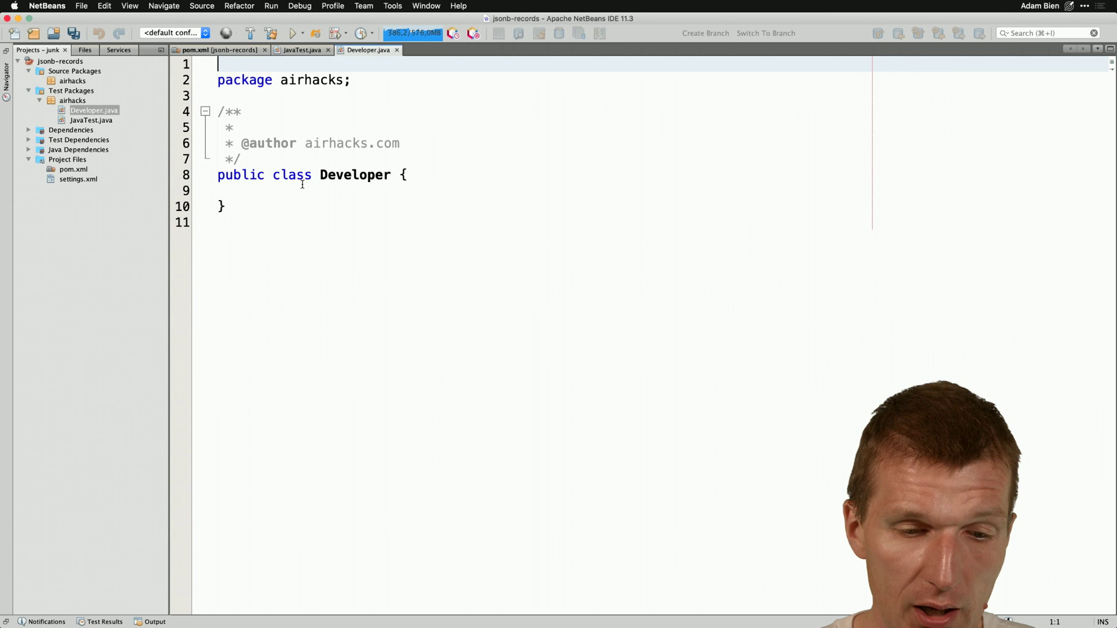
Turn Developer into a record with int age and String language, then save
double_click(297, 174)
text(recro)
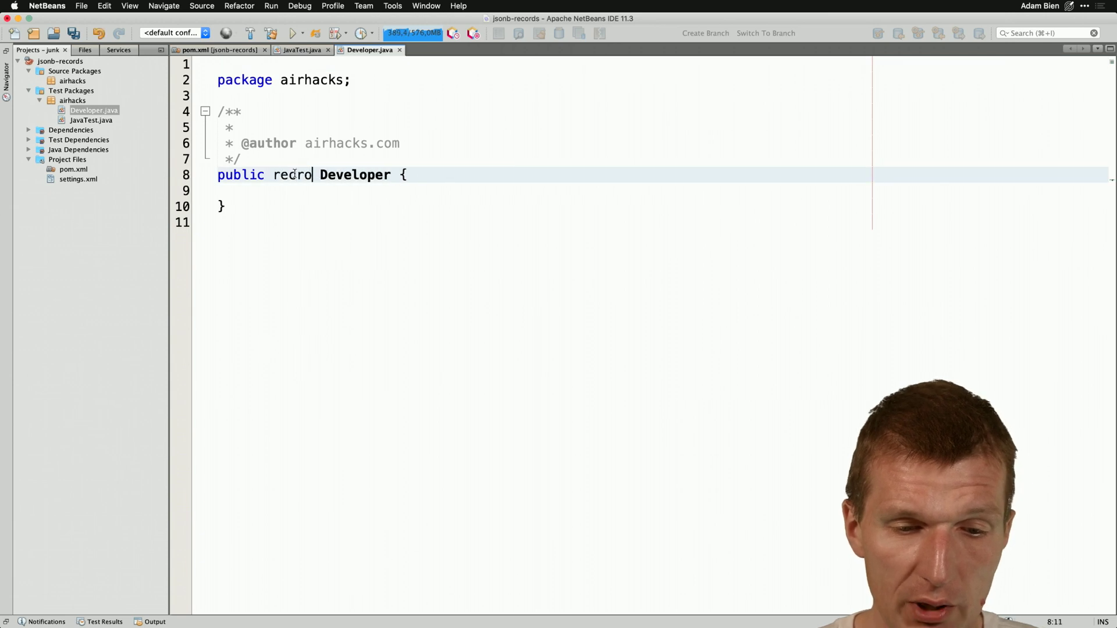
key(BackSpace)
key(BackSpace)
text(ord)
key(End)
key(Left)
key(Left)
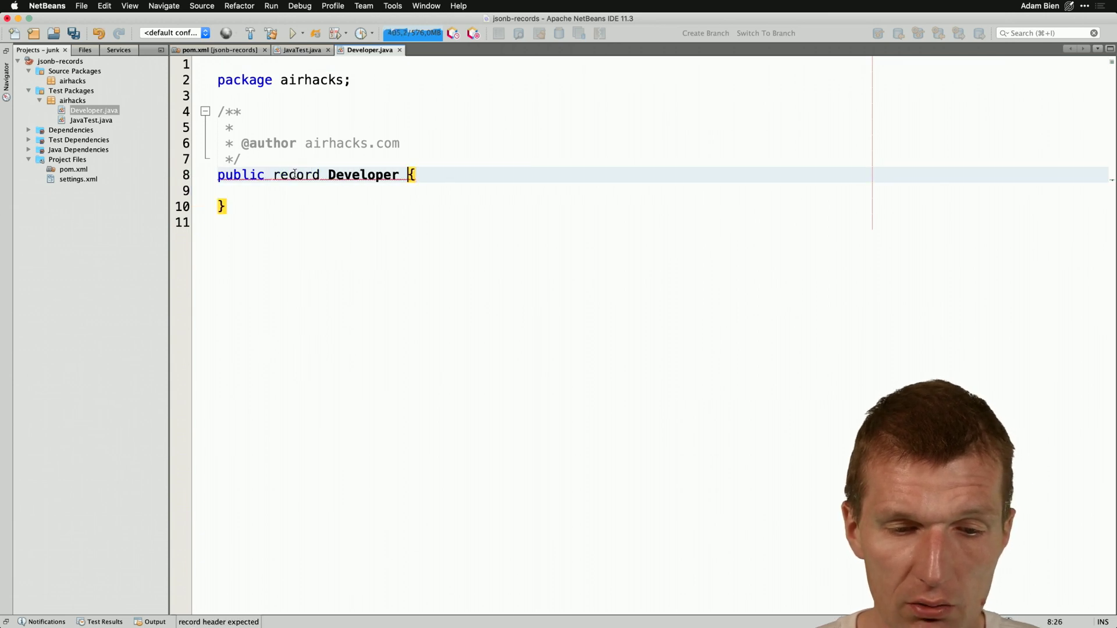
text(())
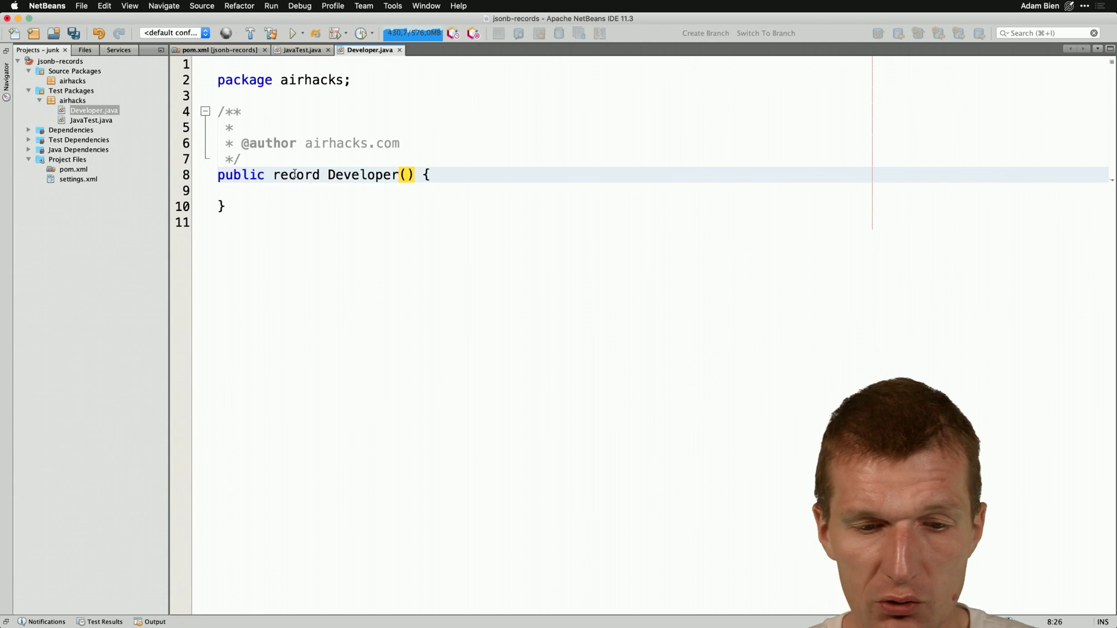
text(int age,)
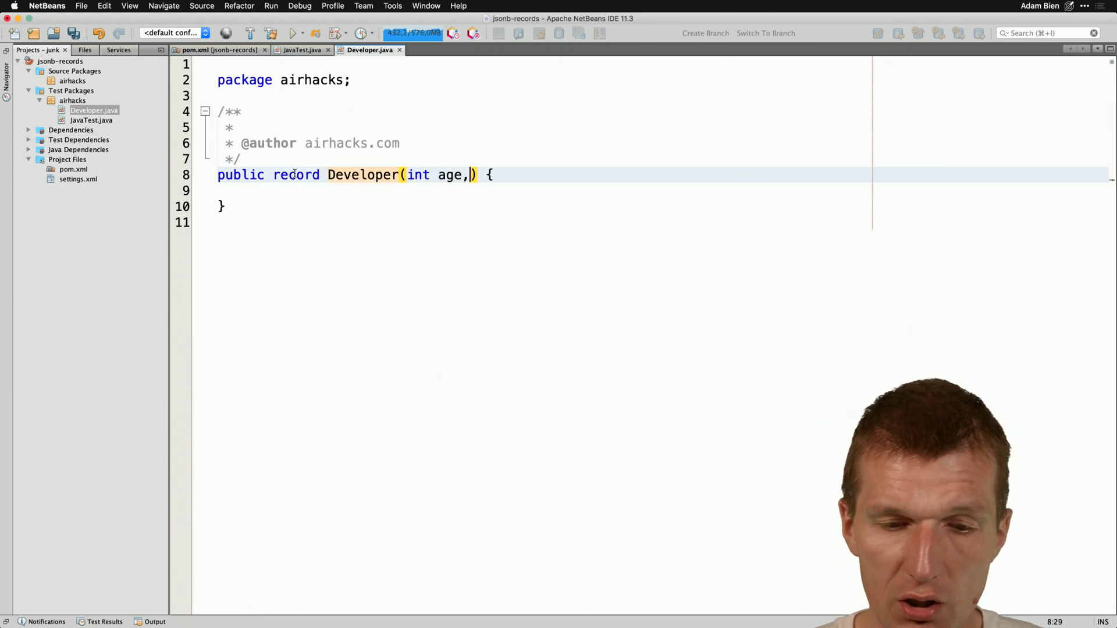
text(String langa)
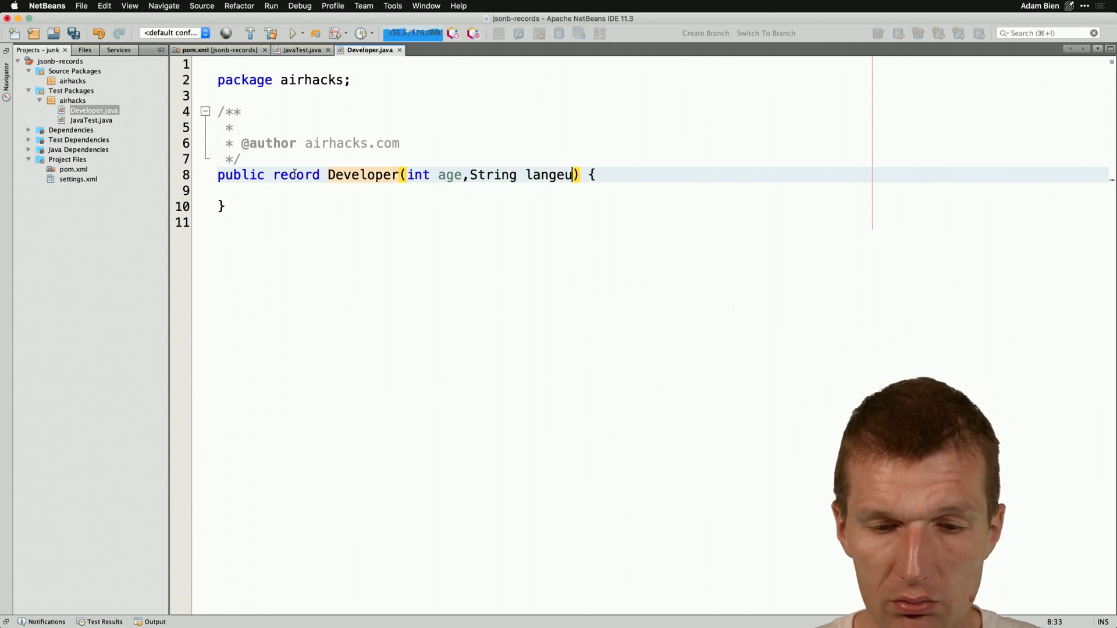
key(BackSpace)
text(e)
key(BackSpace)
text(uage)
key(super+s)
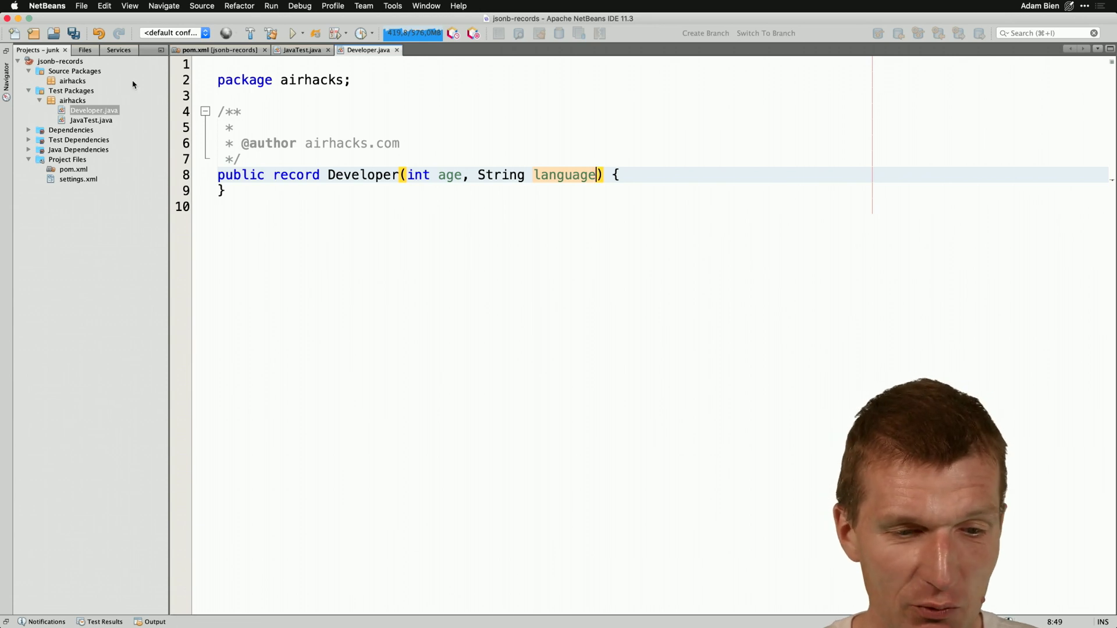
In JavaTest, rename the test method to jsonb and create a Jsonb via JsonbBuilder.create(), with imports
click(74, 33)
click(92, 120)
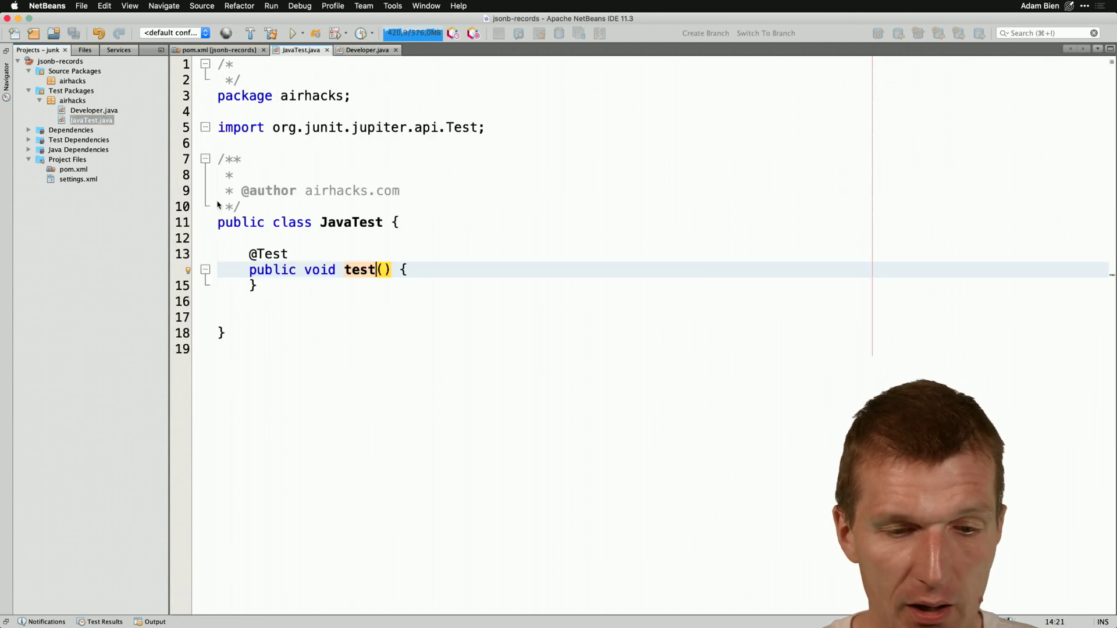
double_click(360, 270)
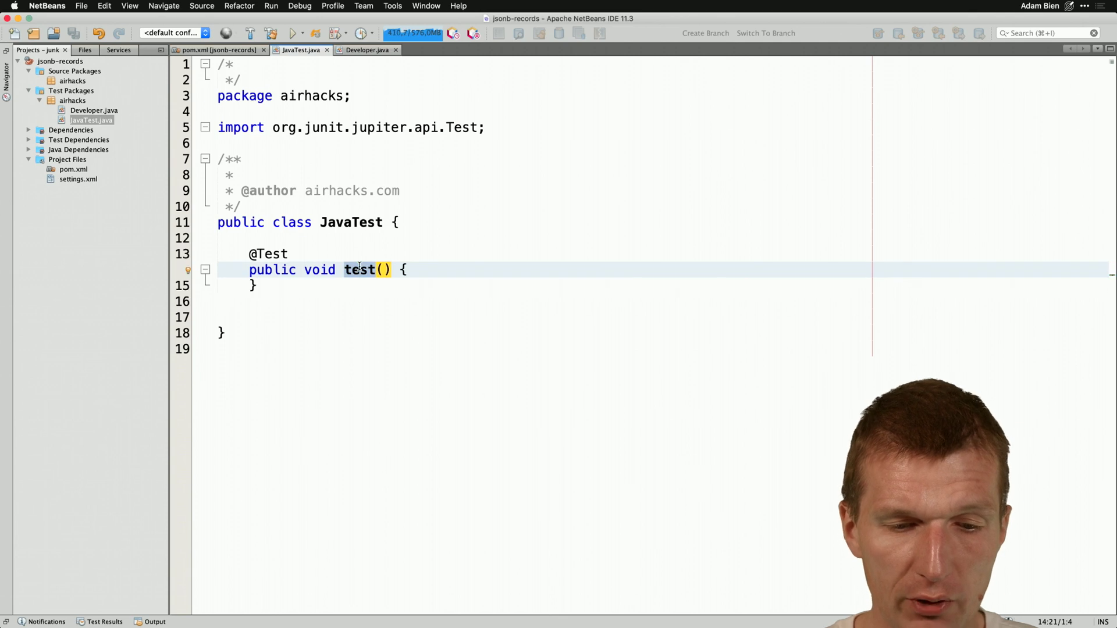
text(jsonb)
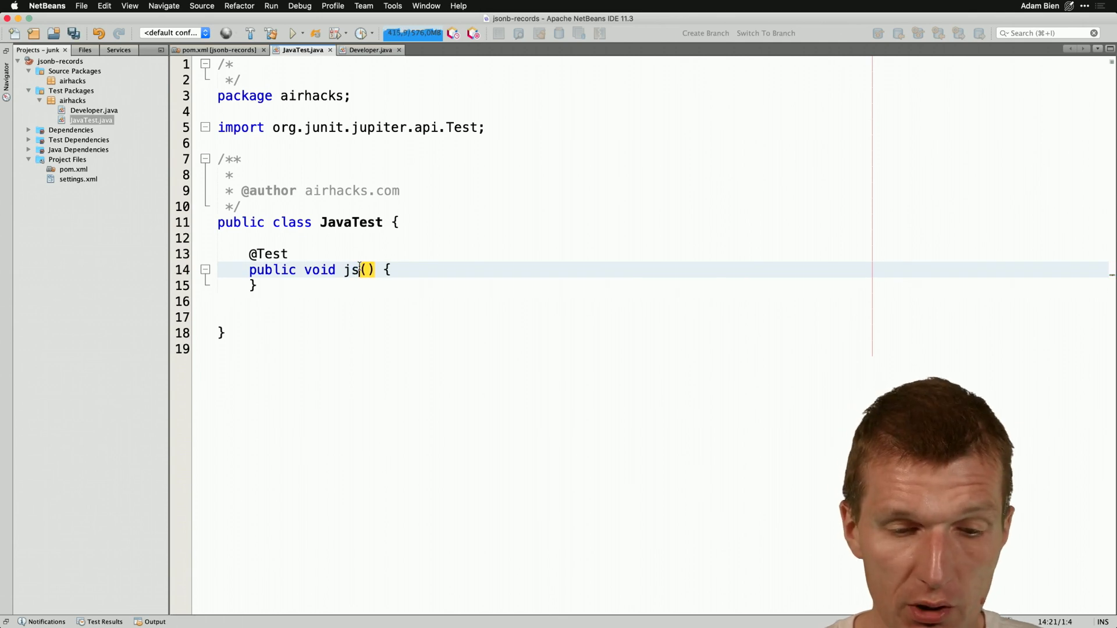
key(End)
key(Return)
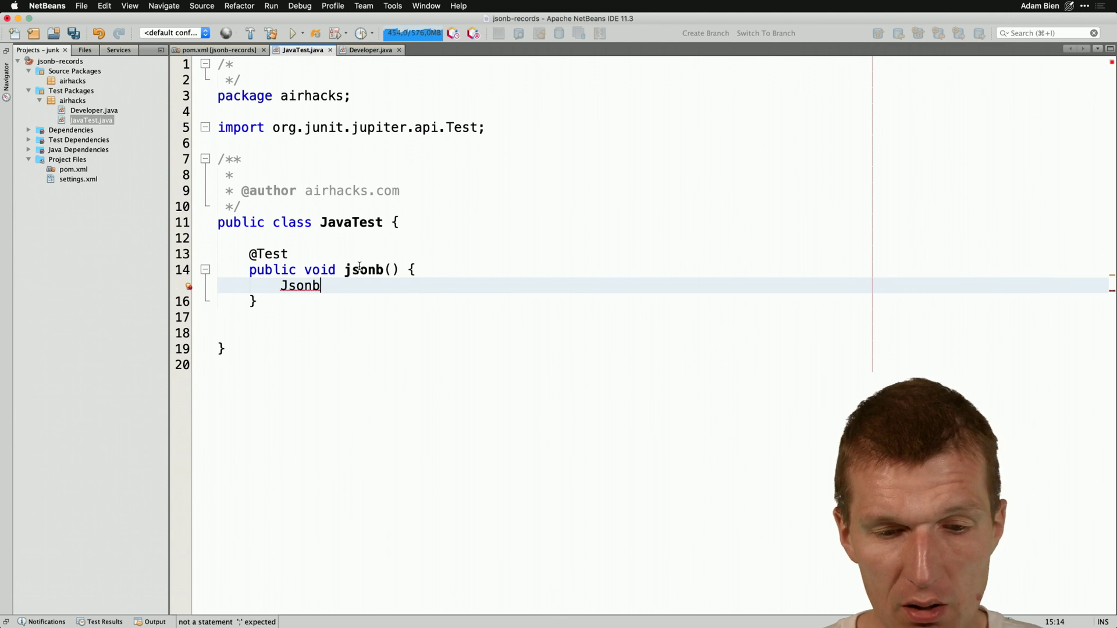
text(Bu)
key(ctrl+space)
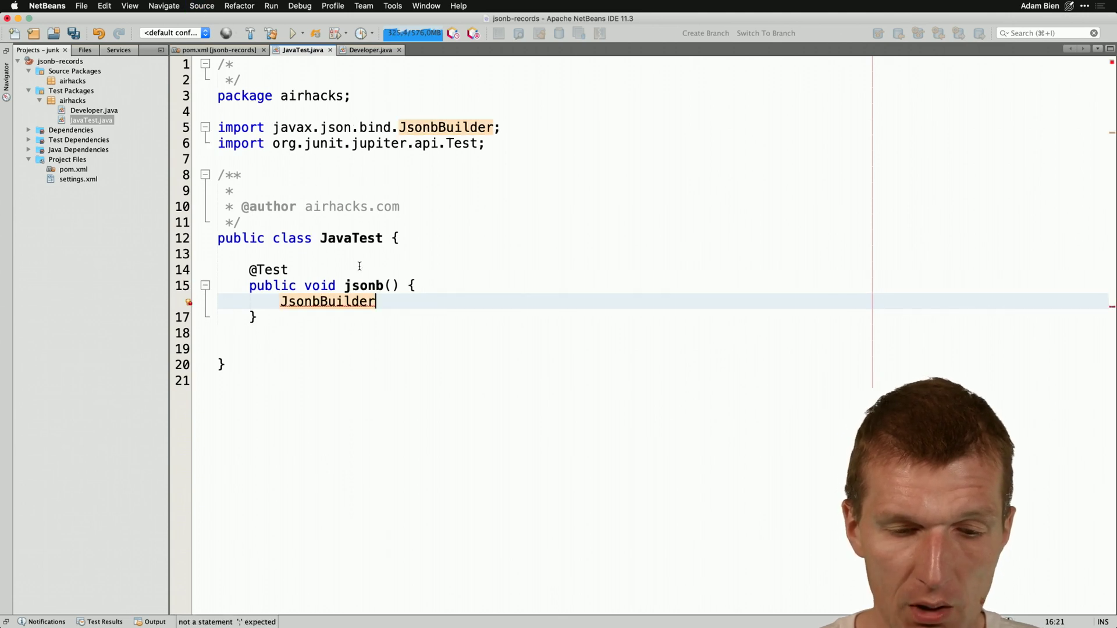
text(.)
key(Return)
text(;)
key(Home)
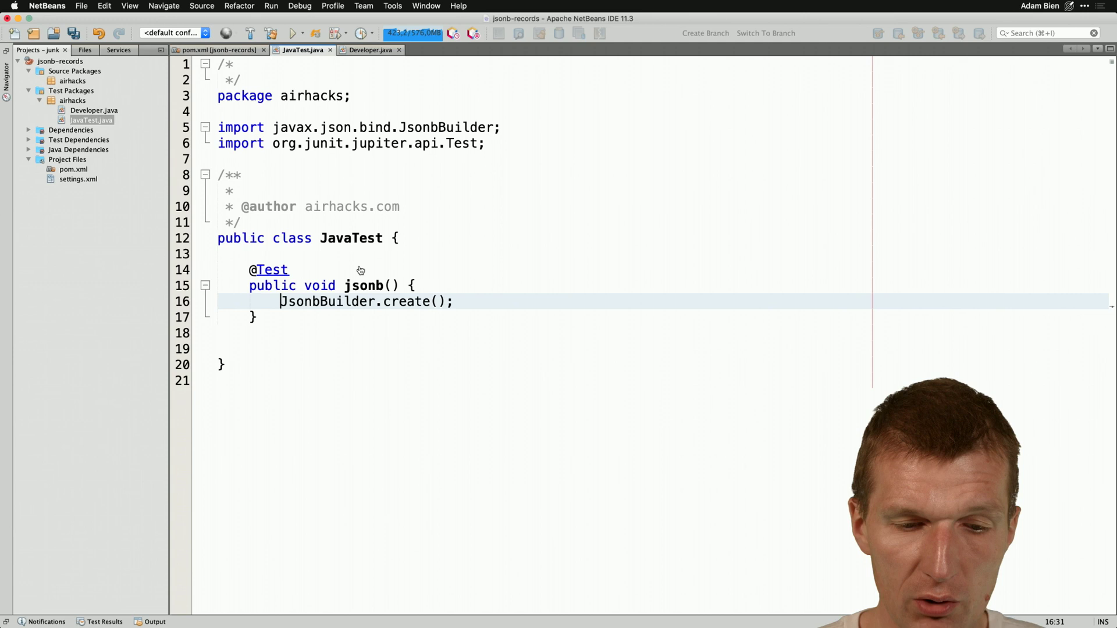
text(Jsonb )
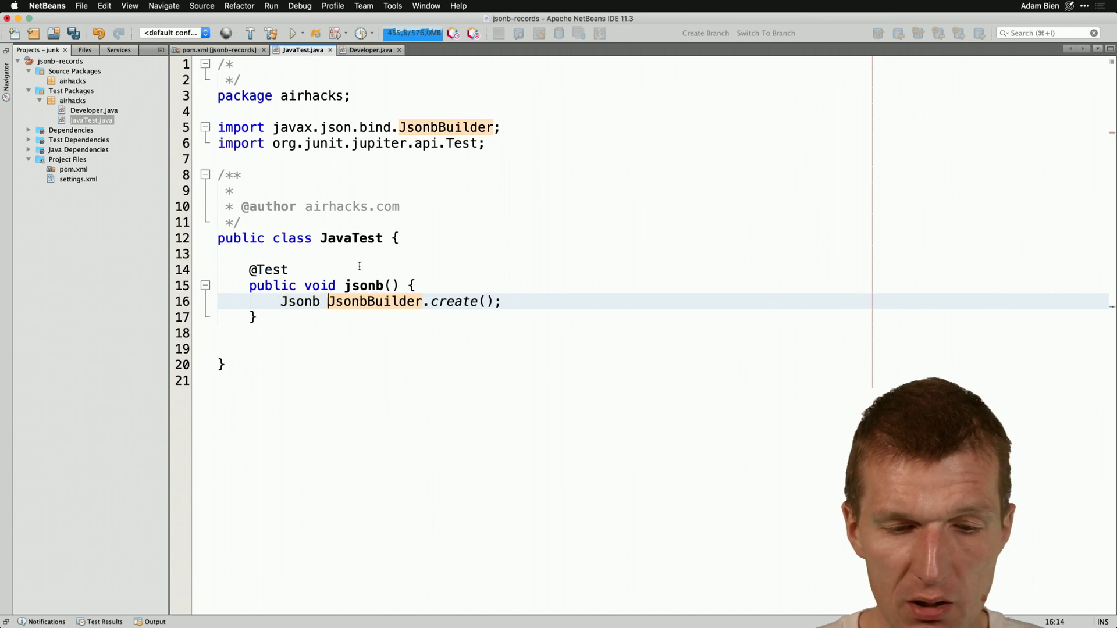
text(jsonb )
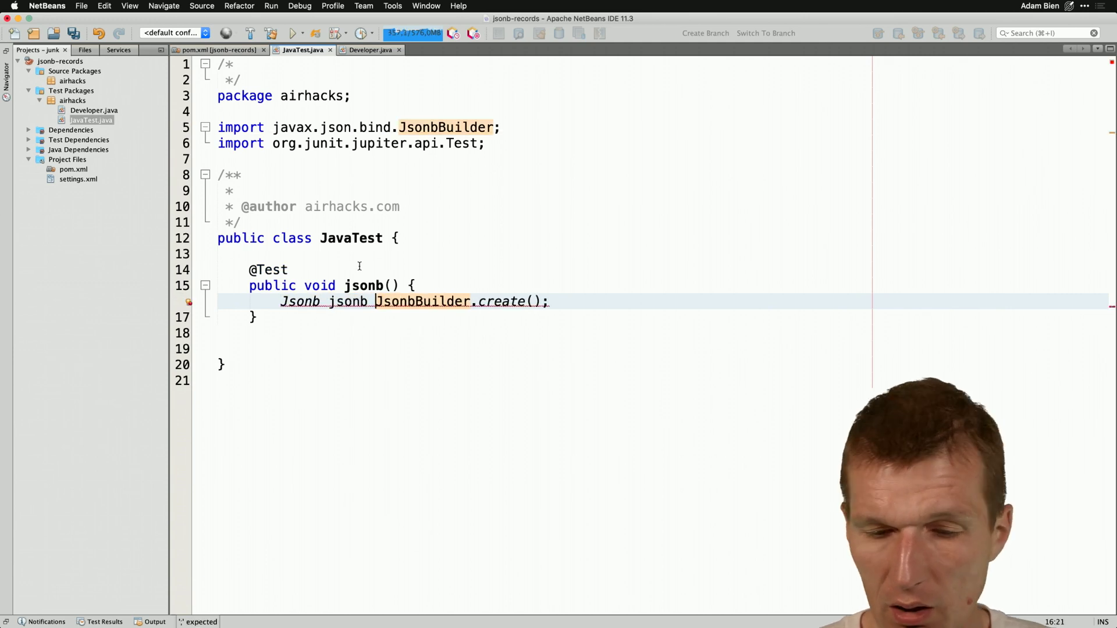
text(=)
key(alt+Return)
key(Return)
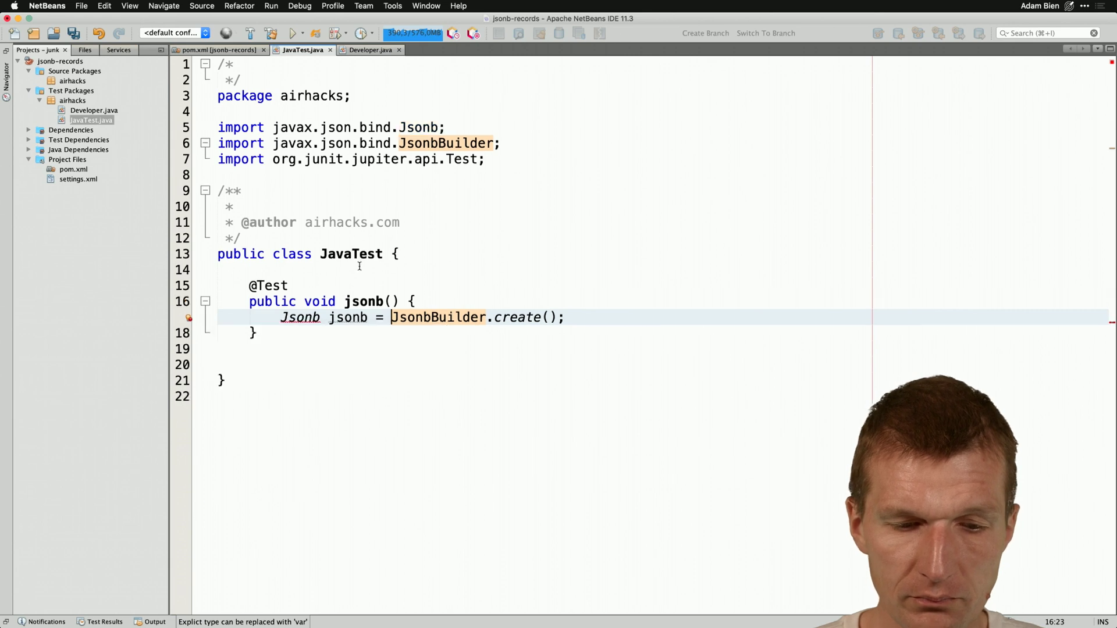
key(Return)
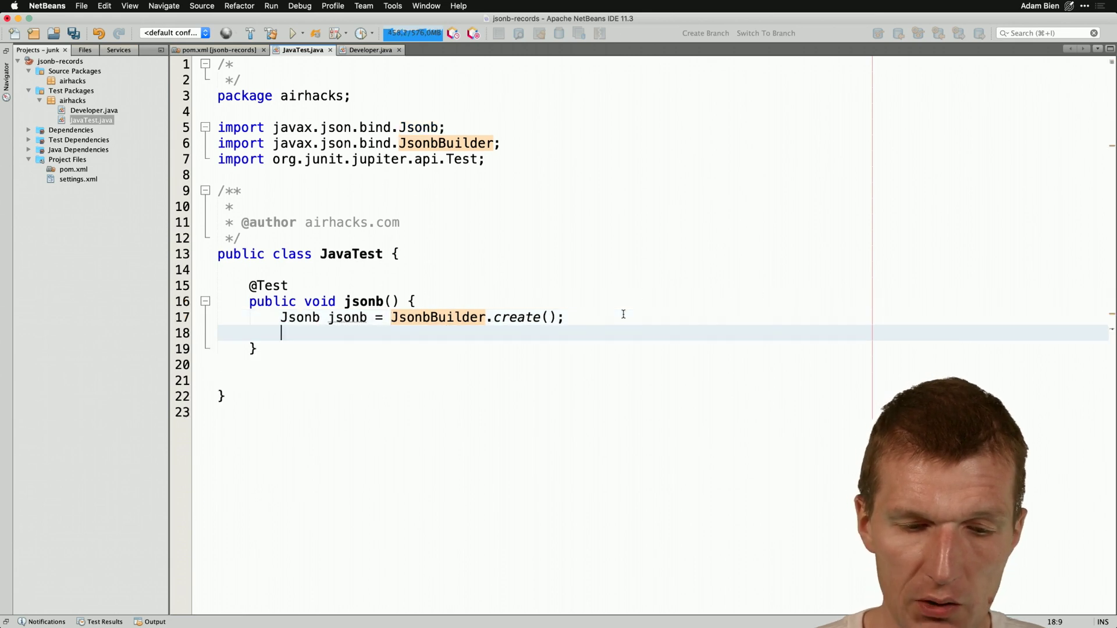
text(jsonb.)
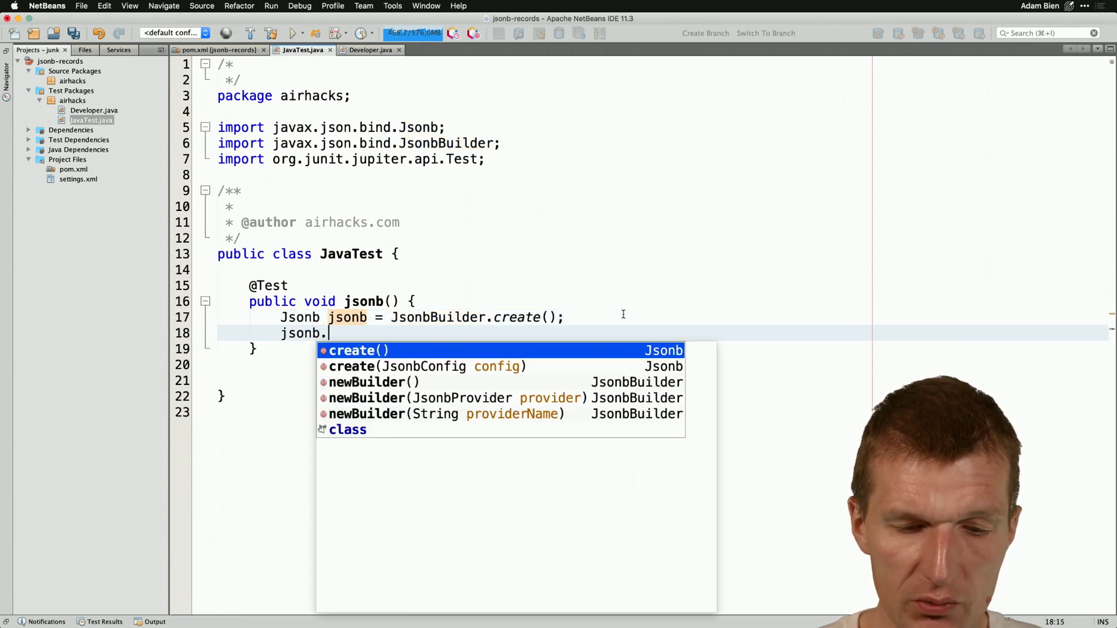
text(to)
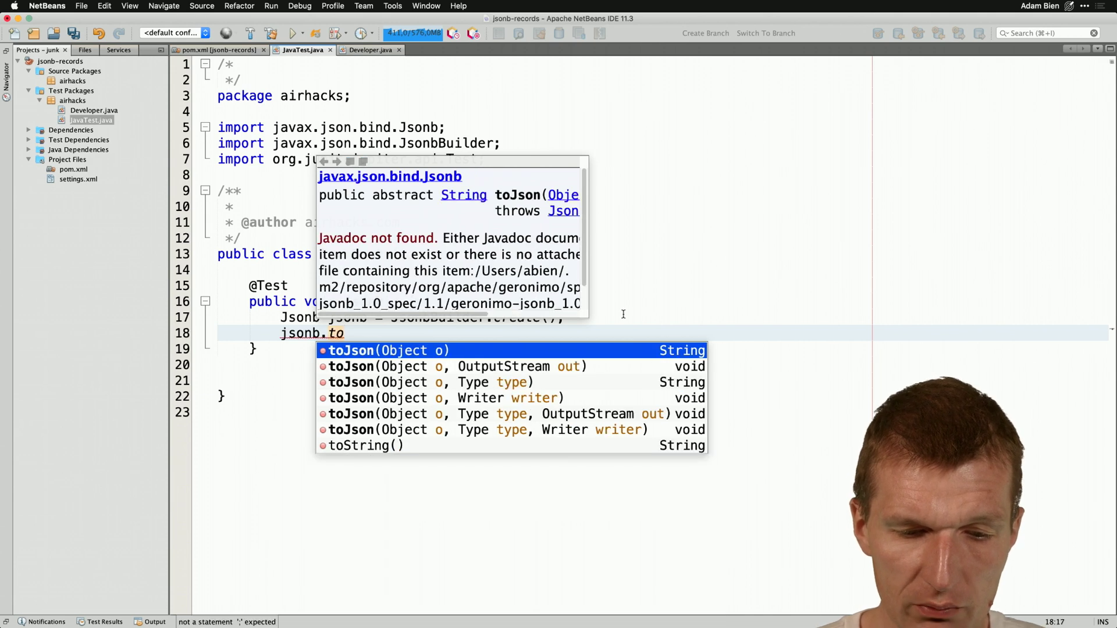
Add a jsonb.toJson call and declare a developer variable as new Developer(25, "java")
key(Return)
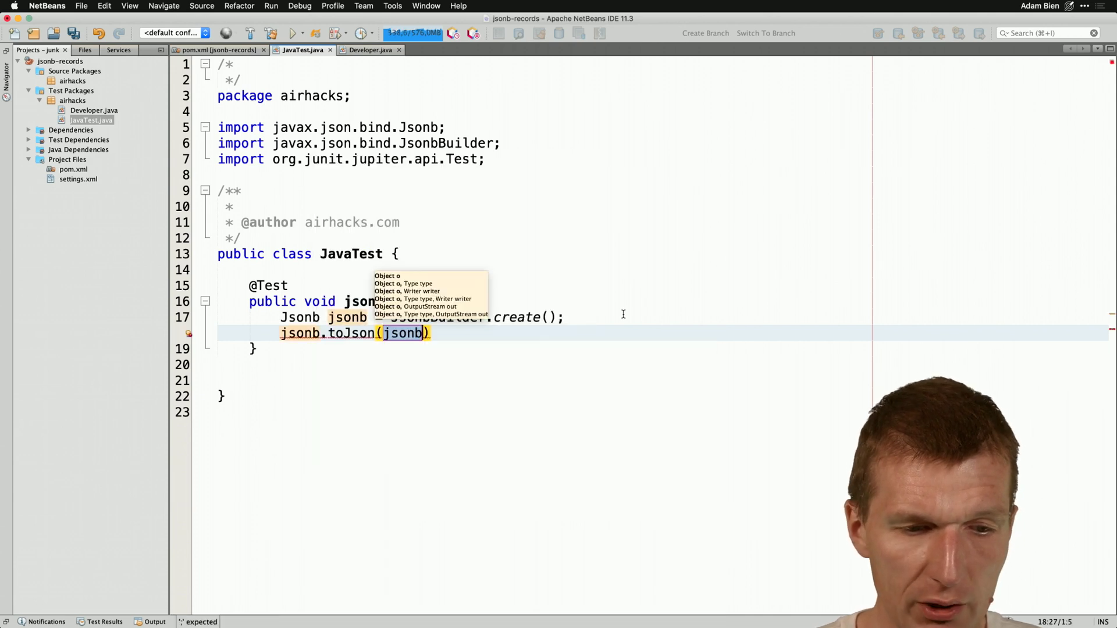
text(Developer.)
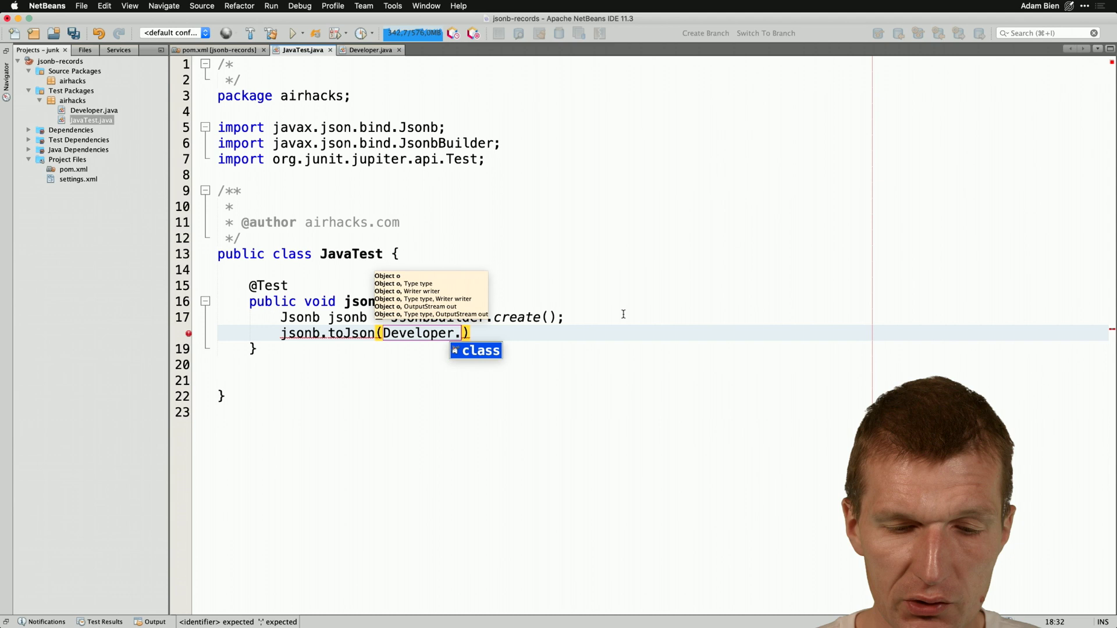
key(Return)
text(;)
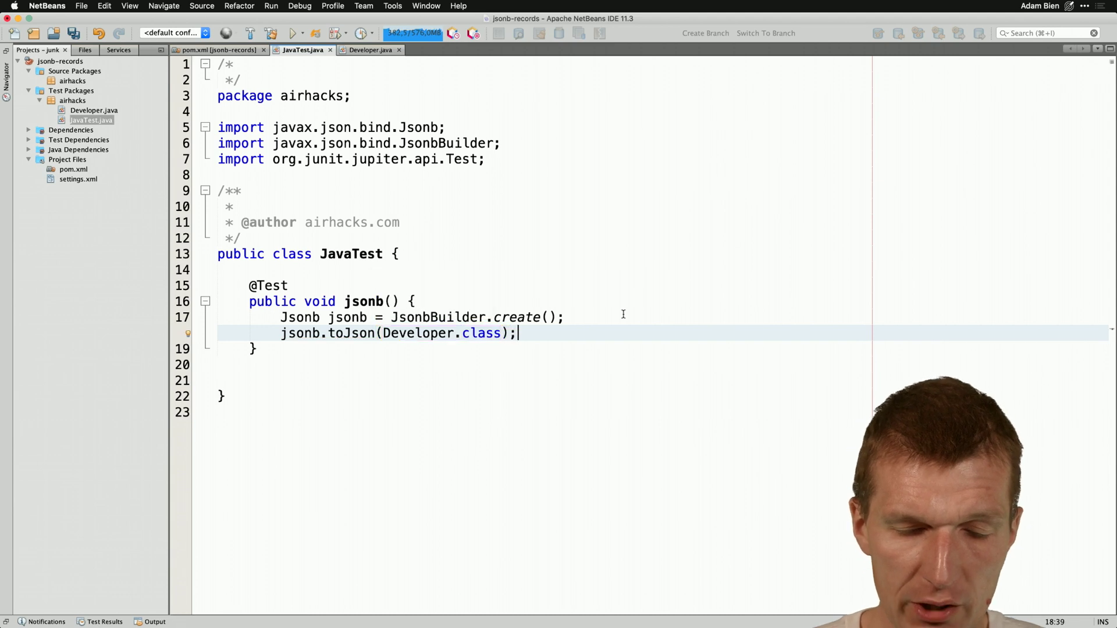
key(Home)
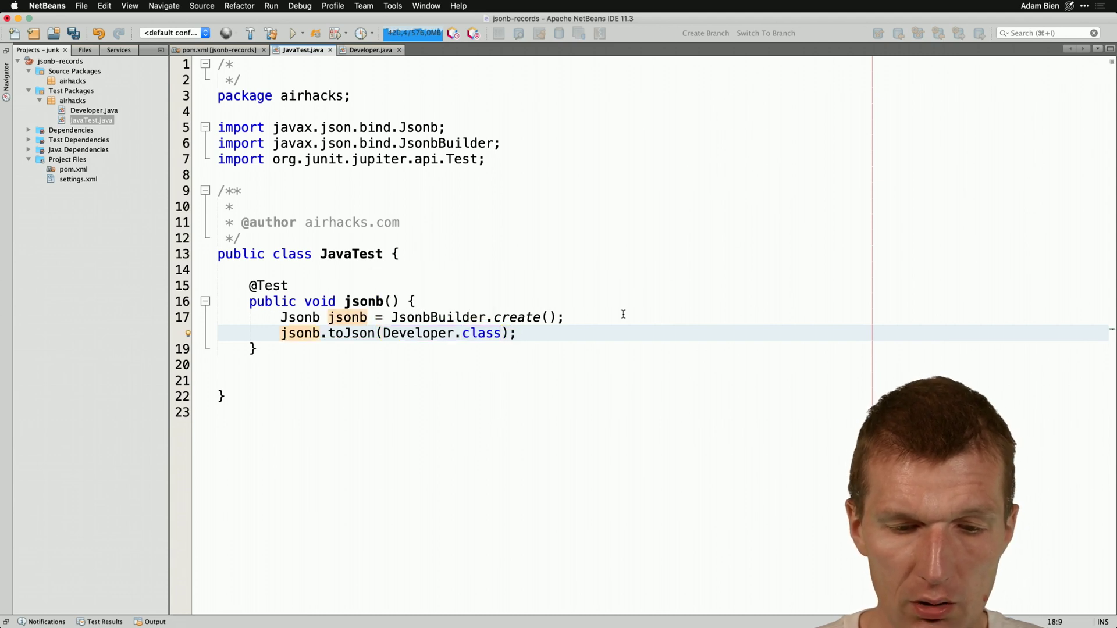
click(648, 304)
key(Down)
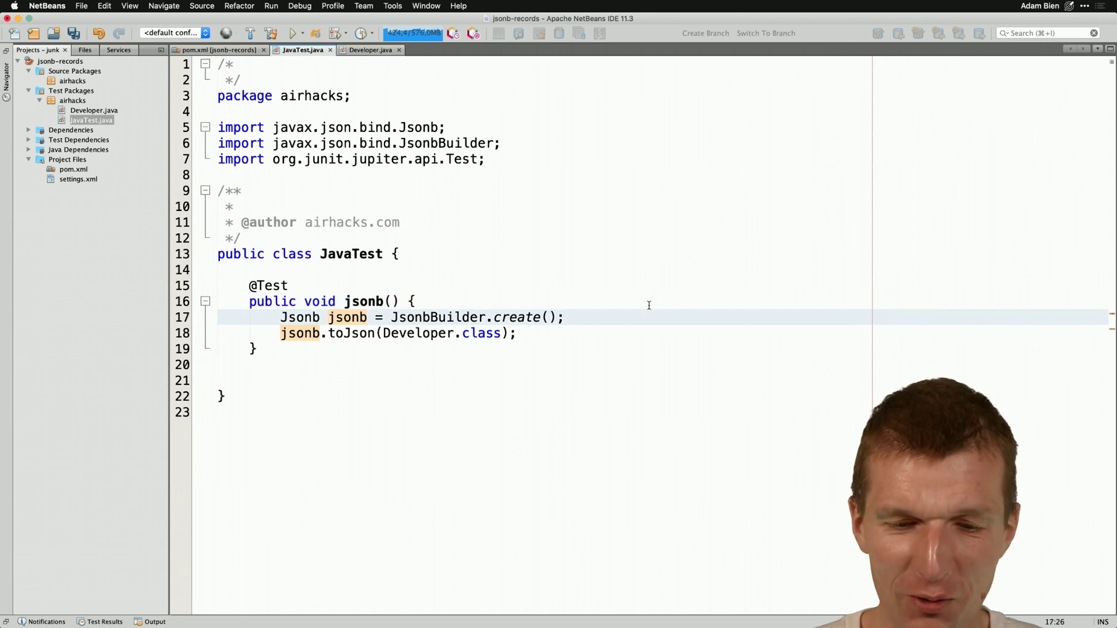
key(End)
key(Return)
text(vart)
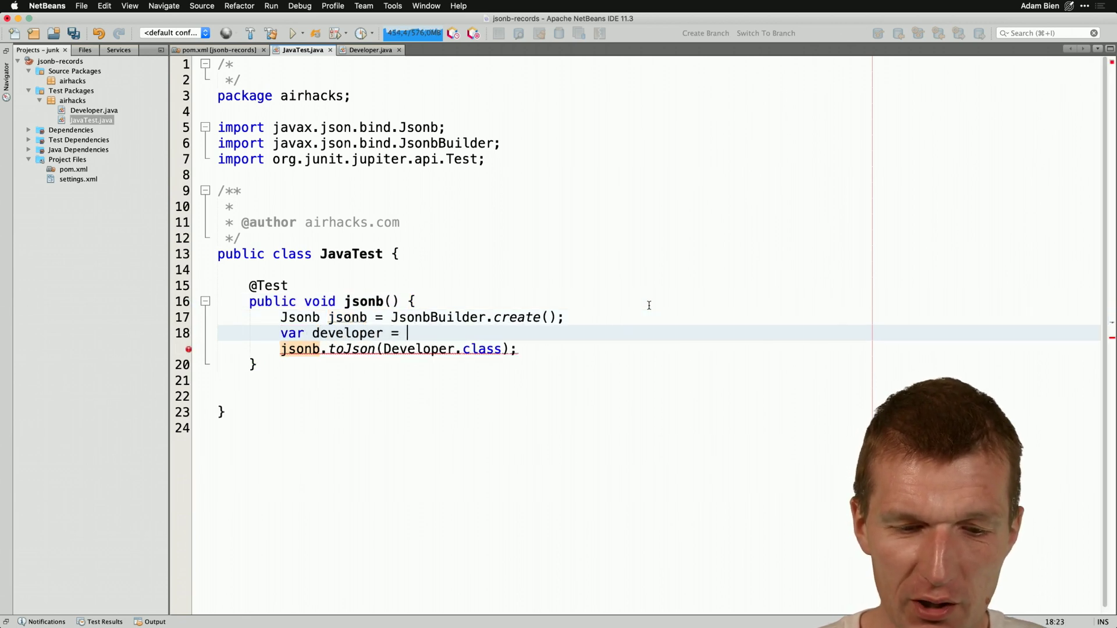
text(l)
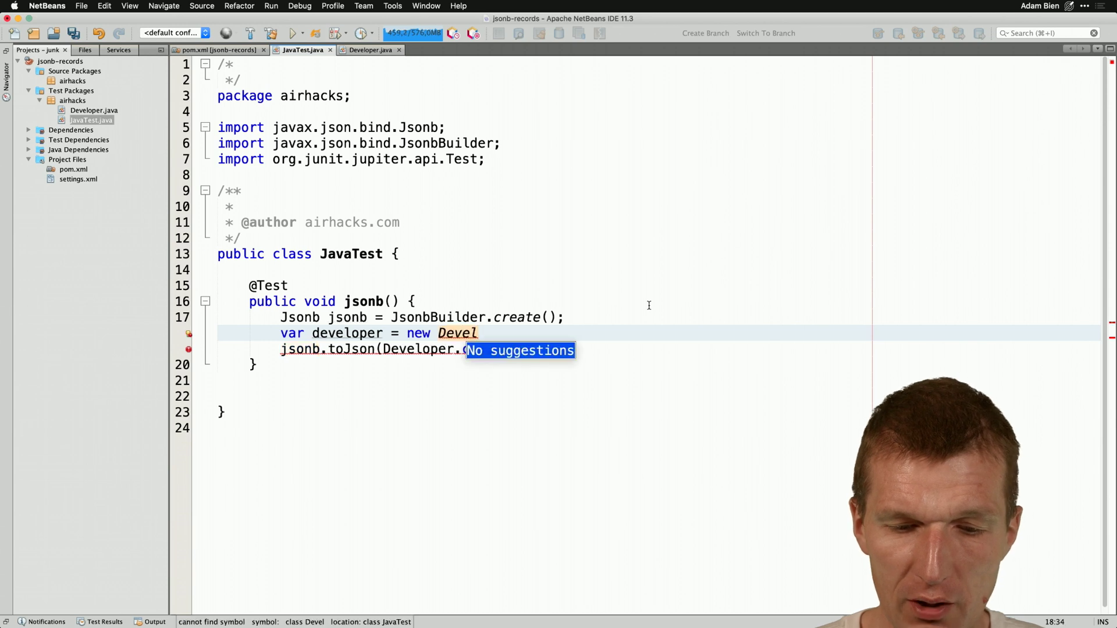
key(BackSpace)
text(oper)
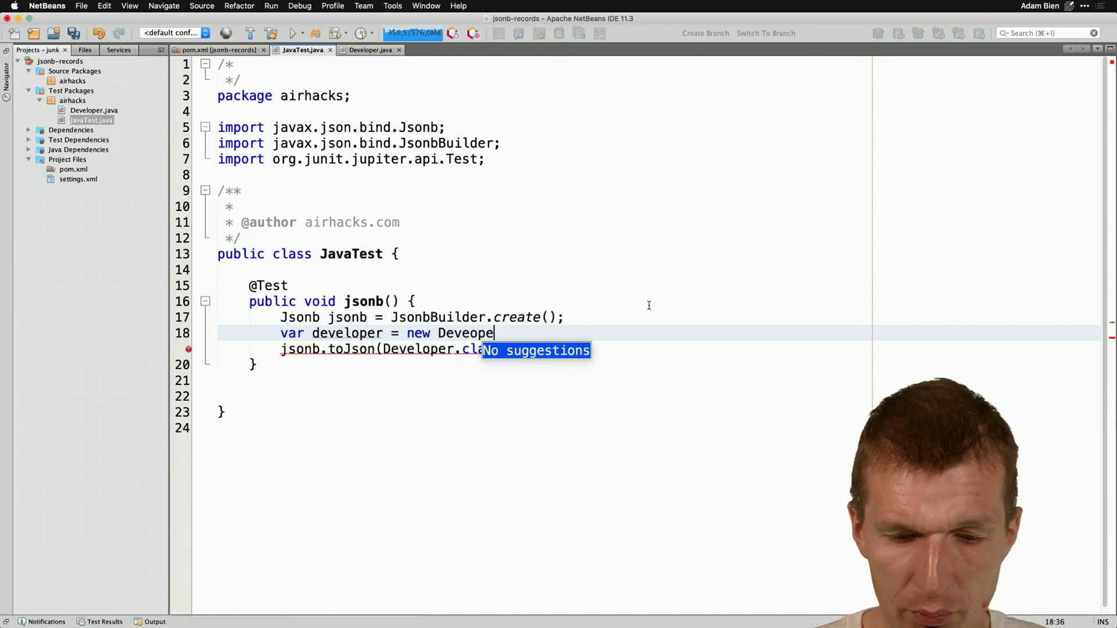
key(Return)
key(BackSpace)
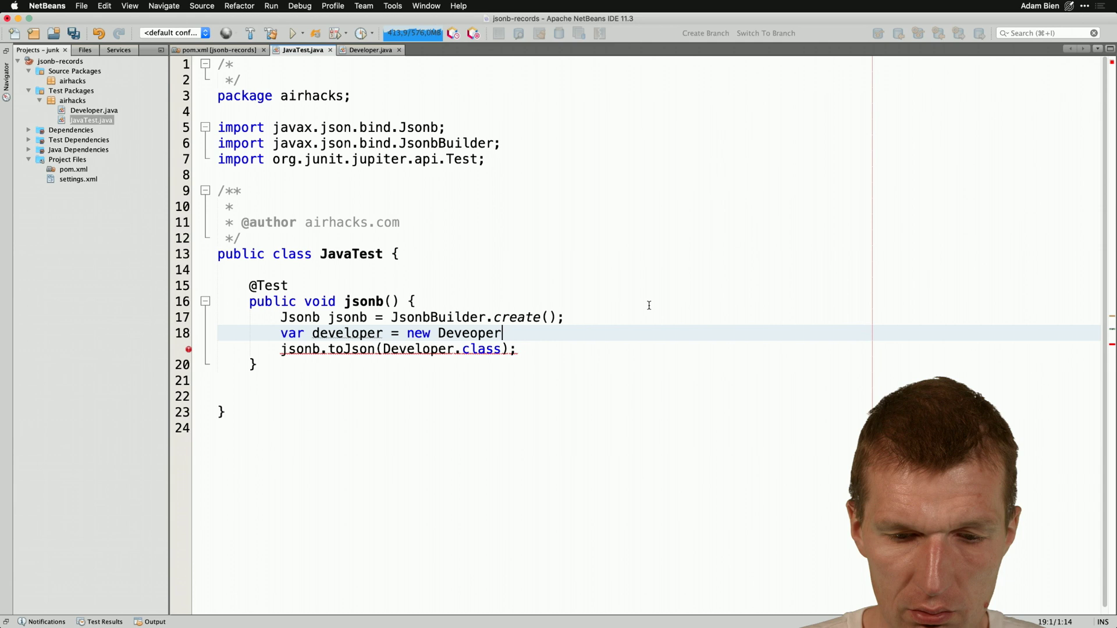
text(loper)
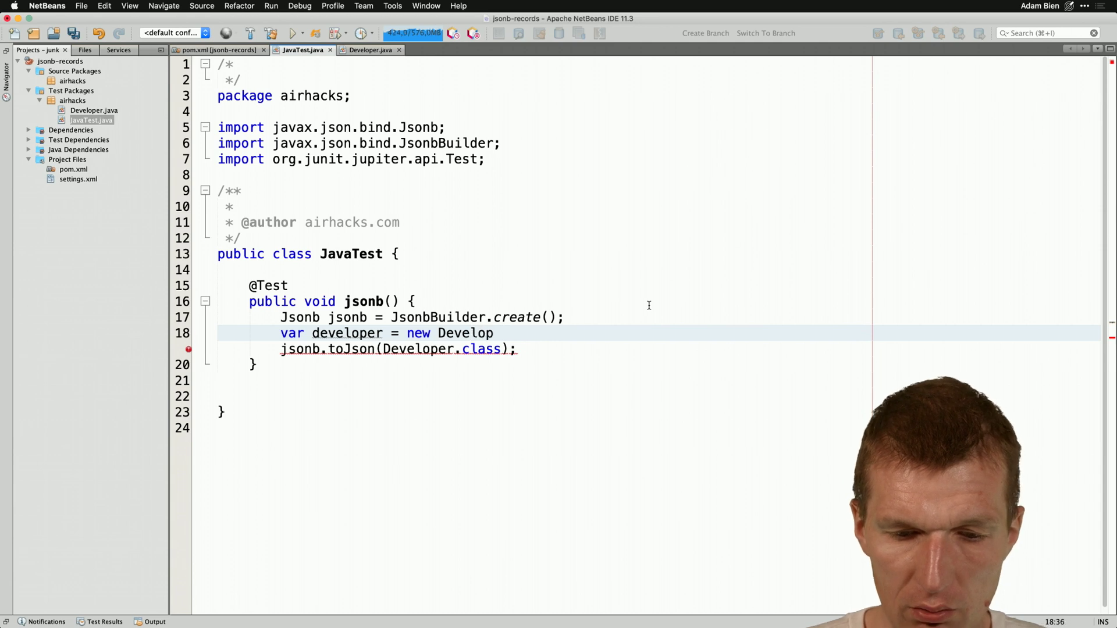
text(();)
key(Left)
key(Left)
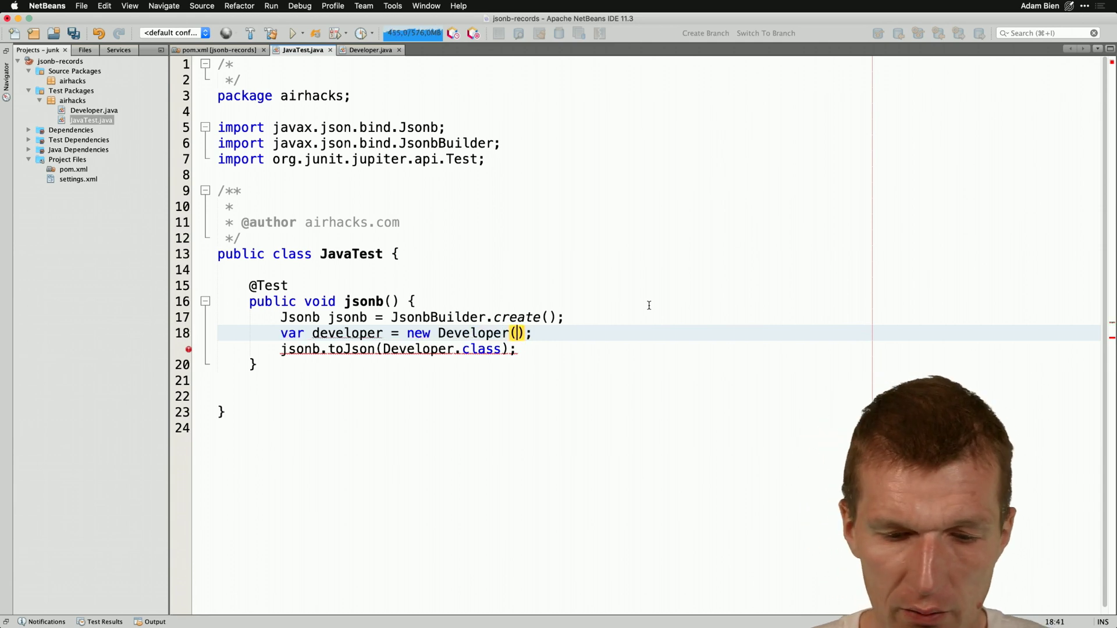
text(25)
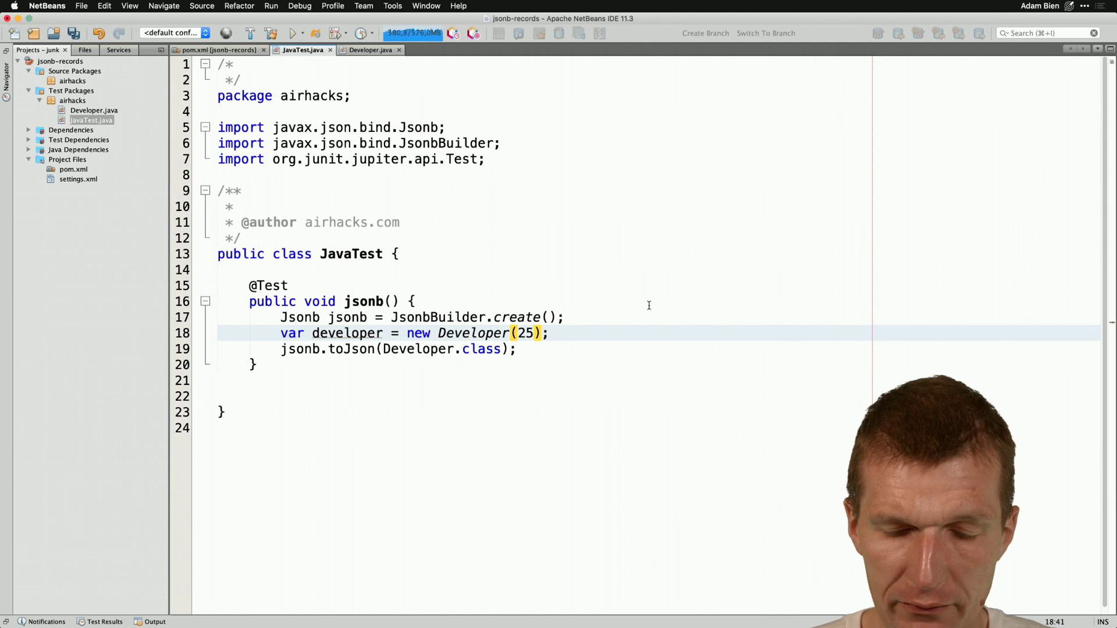
text(,"java)
Pass developer to toJson, storing the result in serialized, print it with soutv, and save
key(Down)
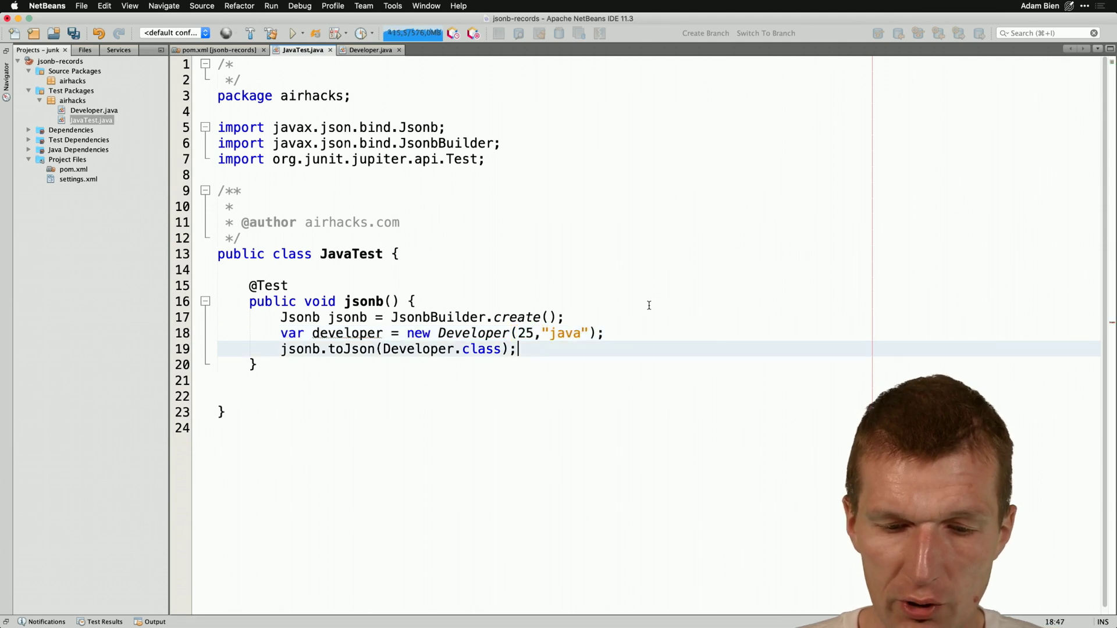
key(Left)
key(Left)
key(BackSpace)
key(BackSpace)
key(BackSpace)
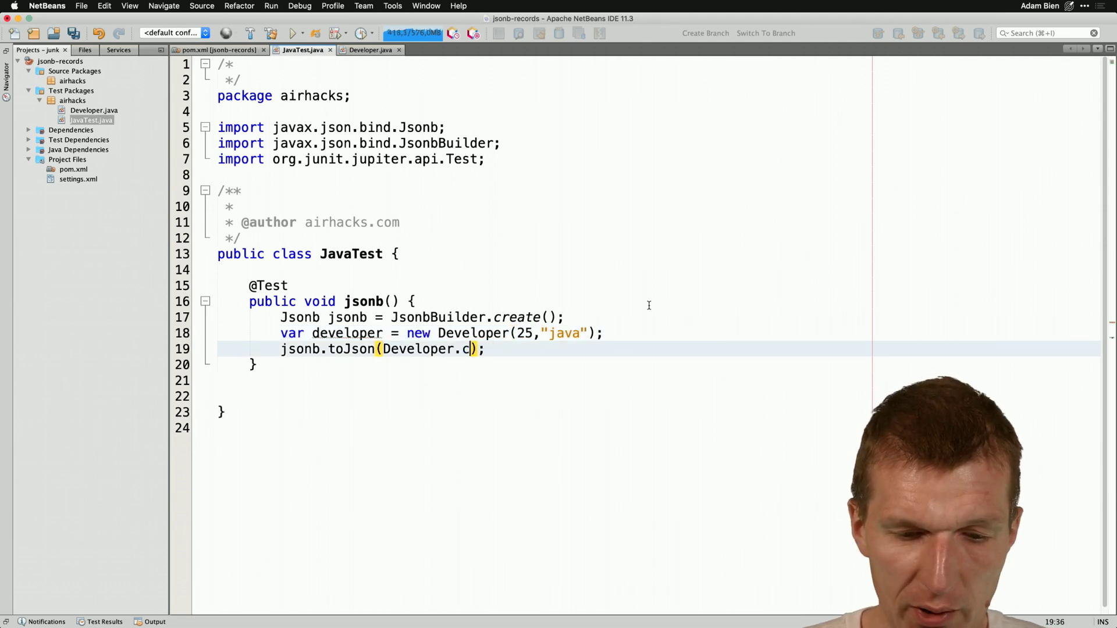
key(BackSpace)
key(BackSpace)
key(BackSpace)
text(develope)
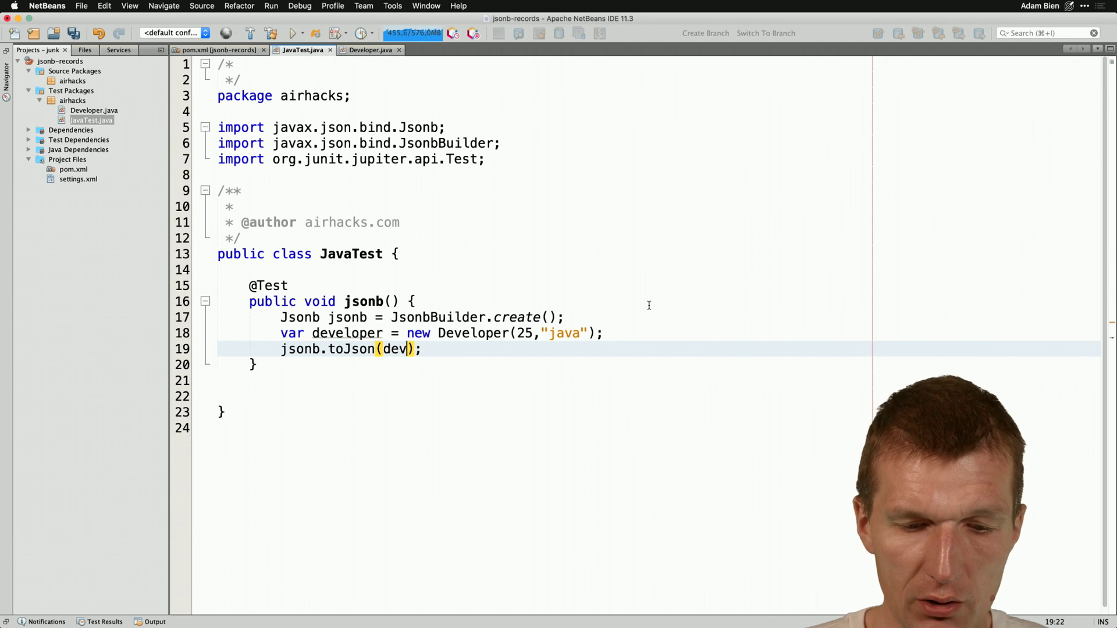
text(var serializ)
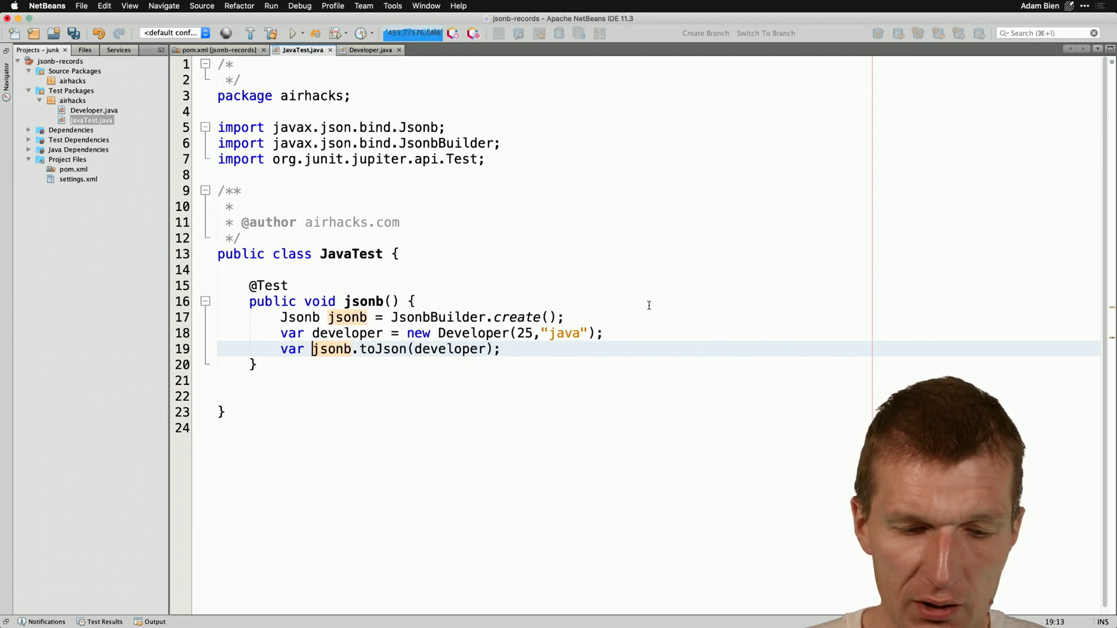
text(ed =)
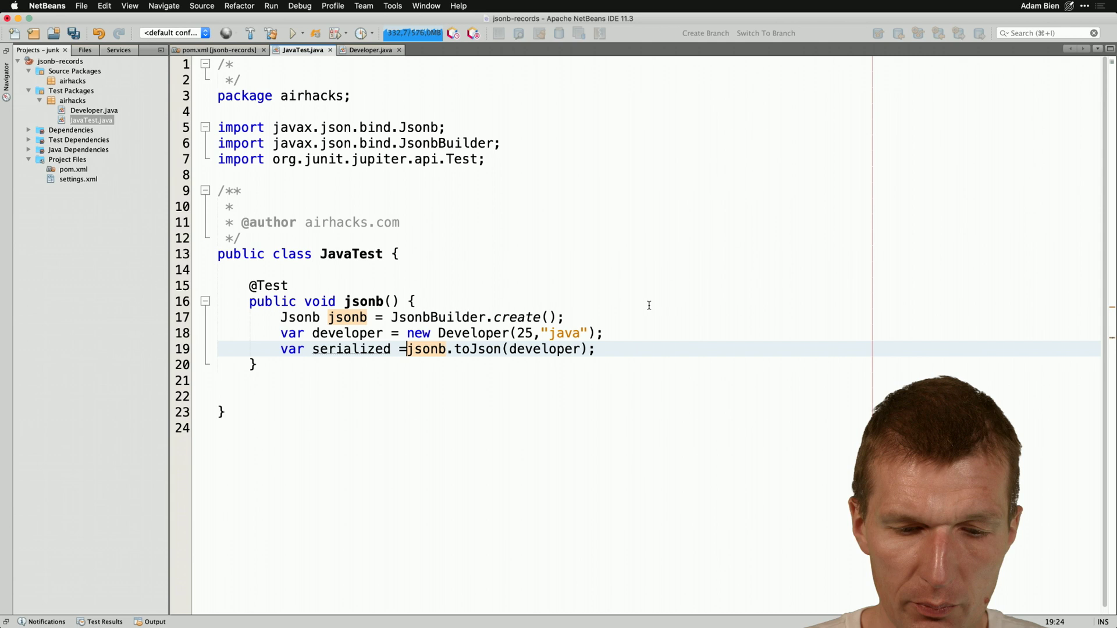
key(Return)
text(soutv)
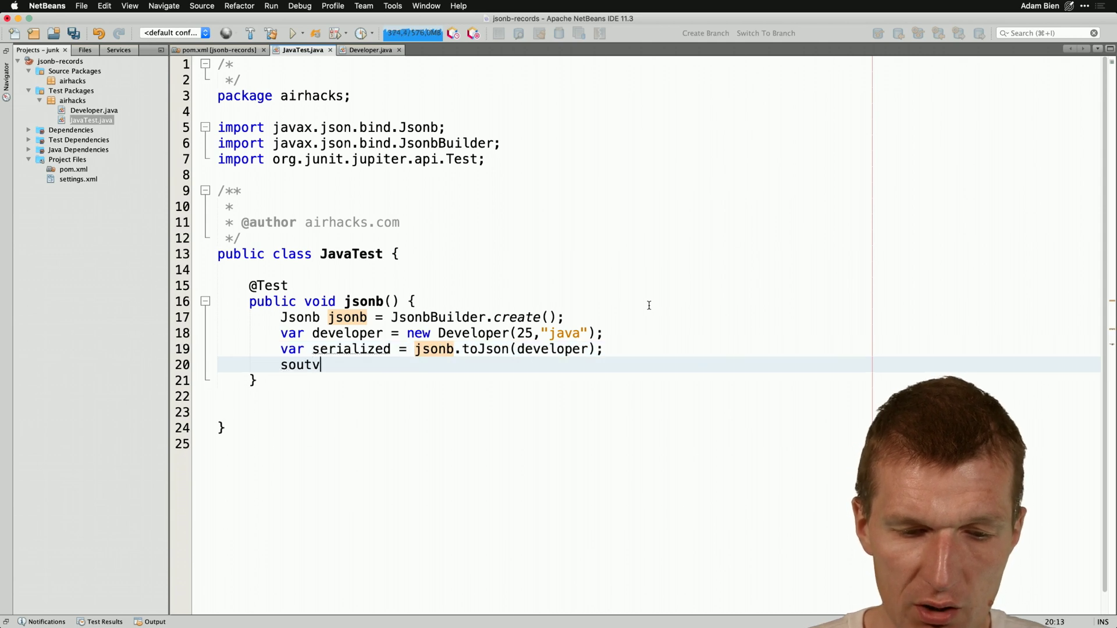
key(Tab)
key(ctrl+s)
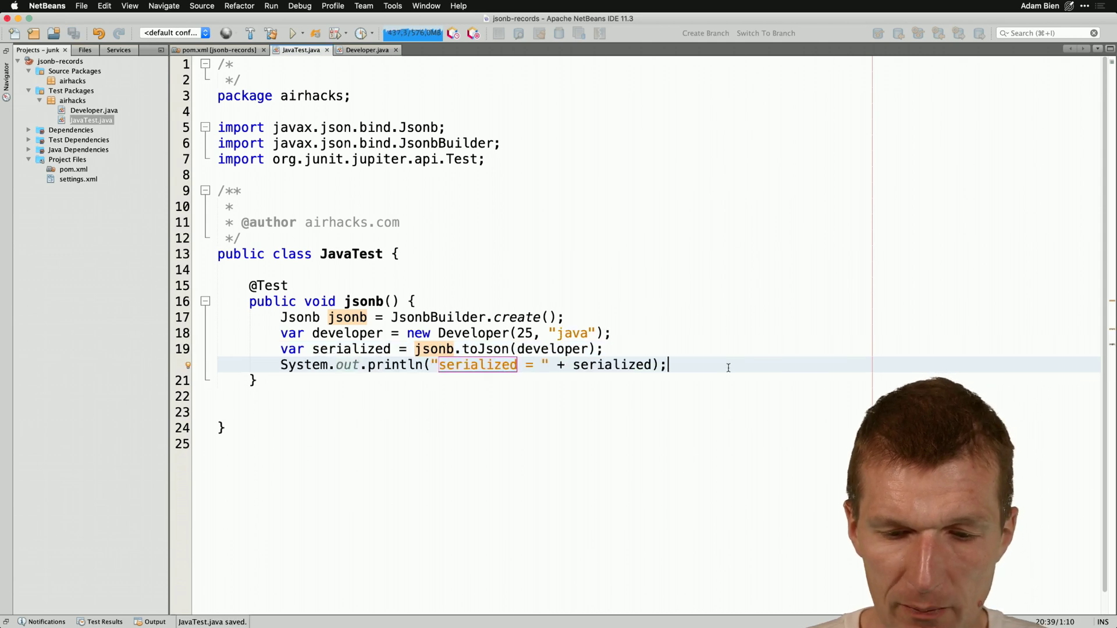
key(Return)
text(jsonb.)
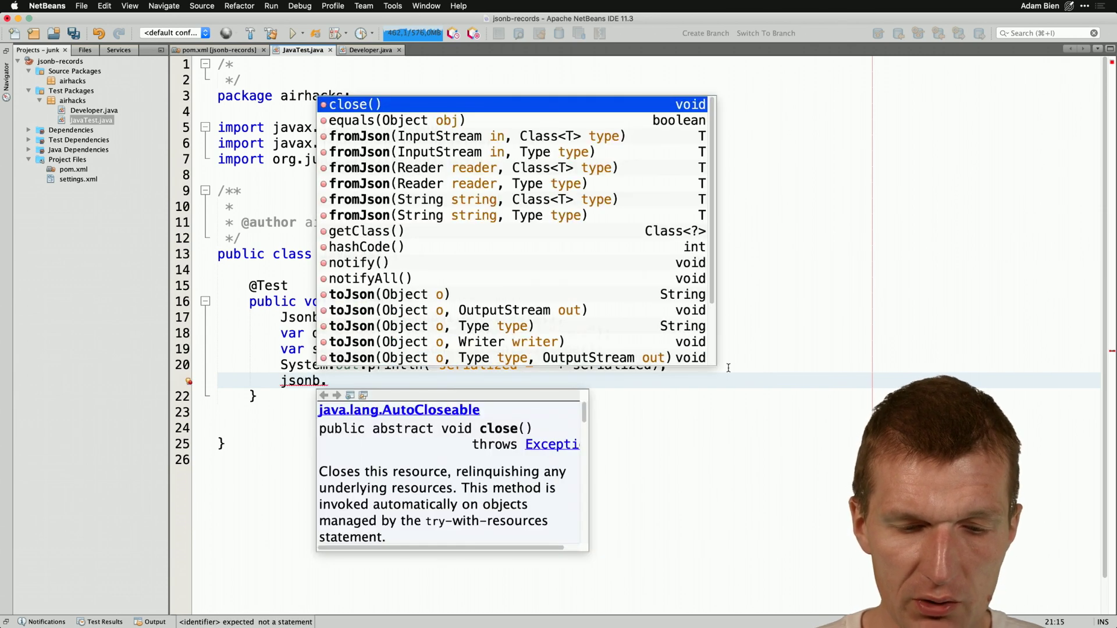
text(fom)
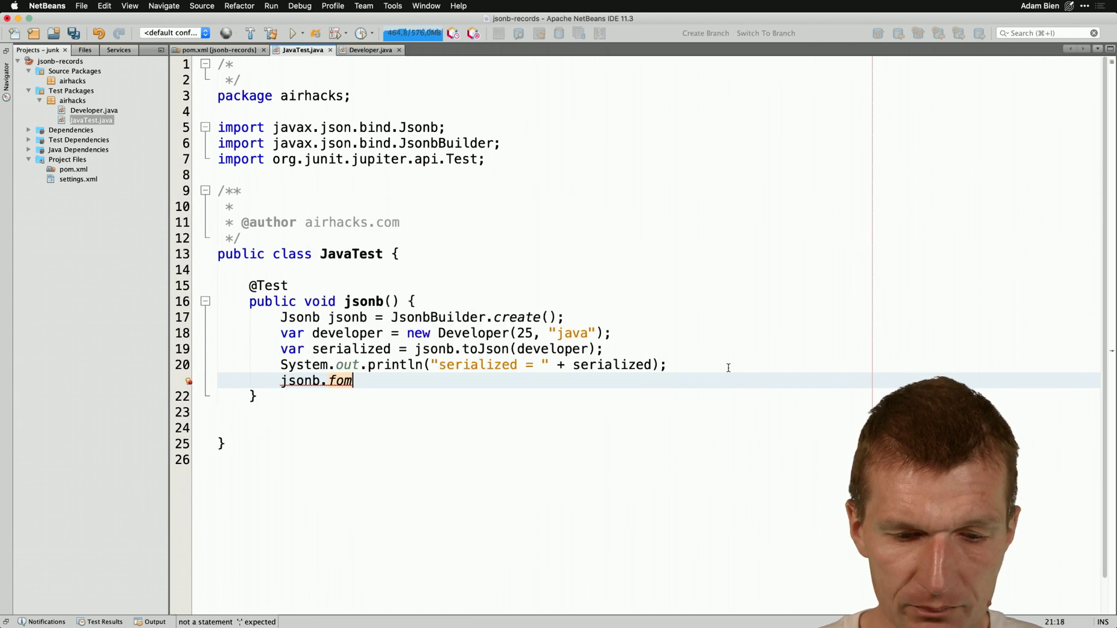
Assign jsonb.fromJson(serialized, Developer.class) to a var named clone
key(BackSpace)
key(BackSpace)
key(ctrl+space)
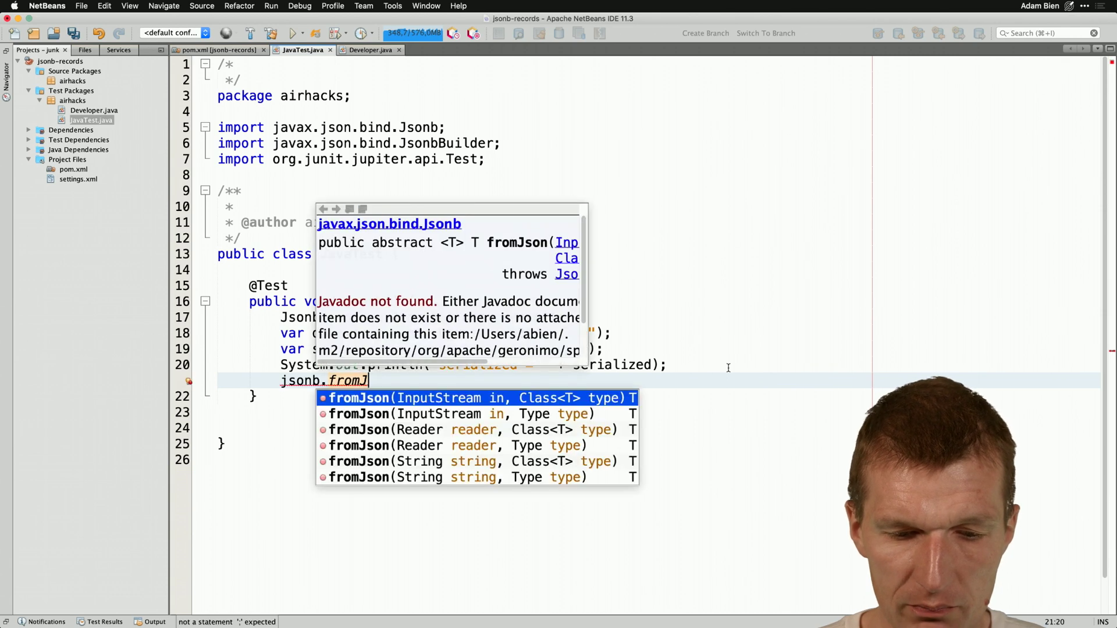
key(Return)
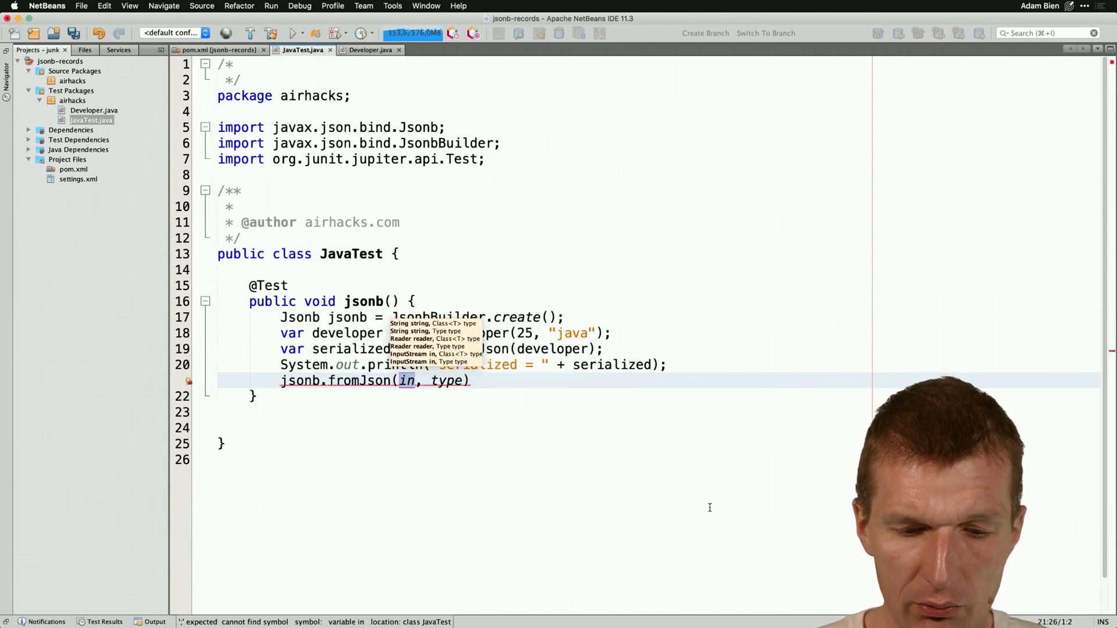
text(serialized)
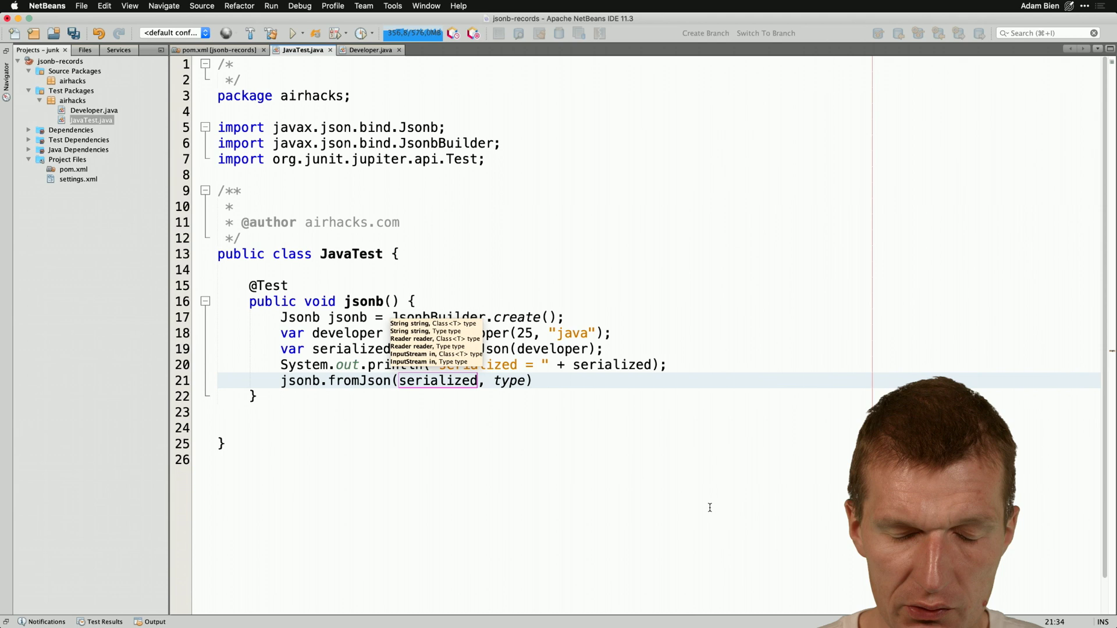
key(Tab)
text(Developer.)
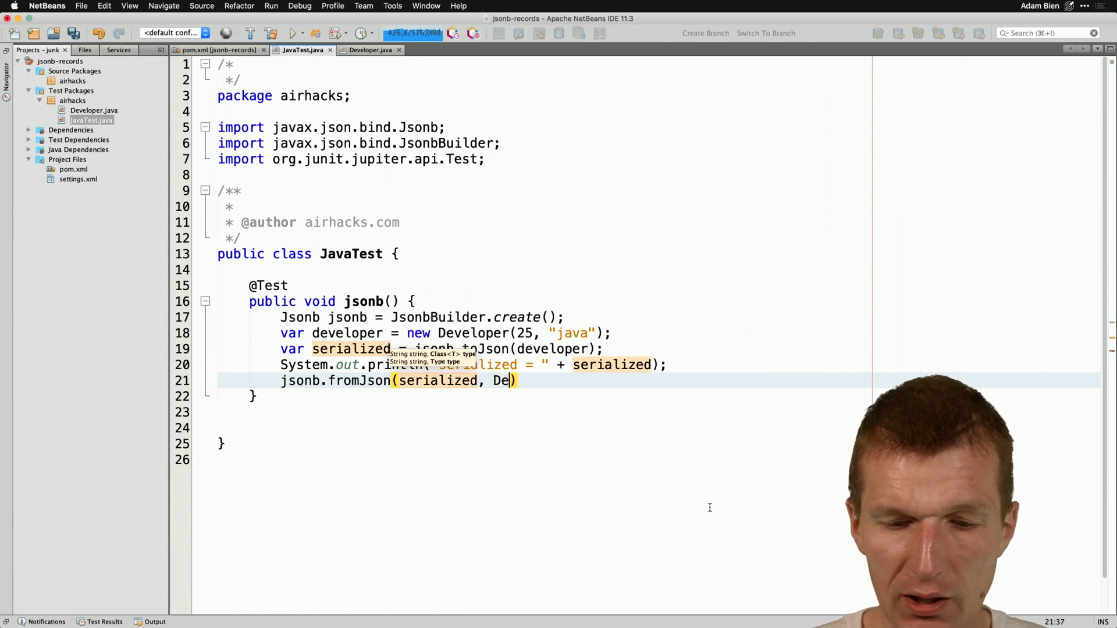
text(class))
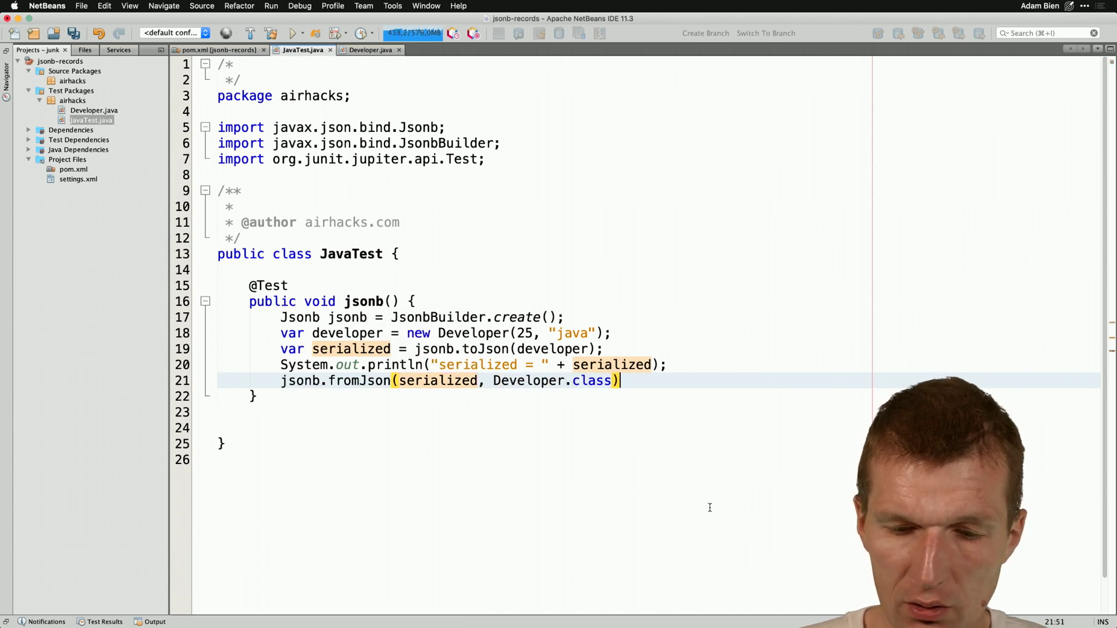
text(;)
key(alt+Left)
key(alt+Left)
key(alt+Left)
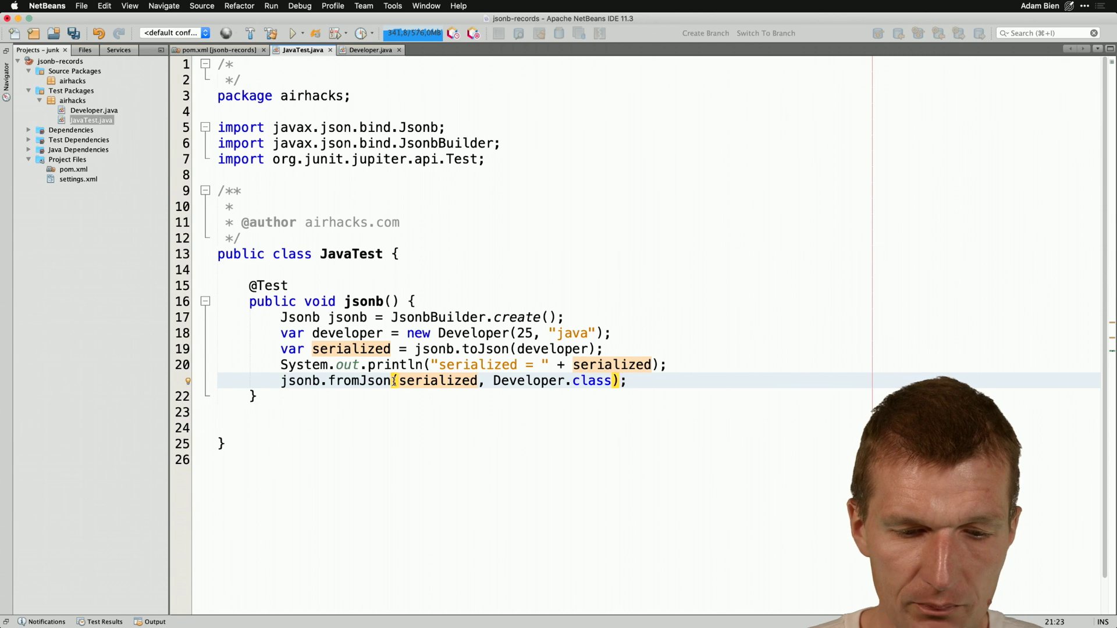
key(Home)
text(var )
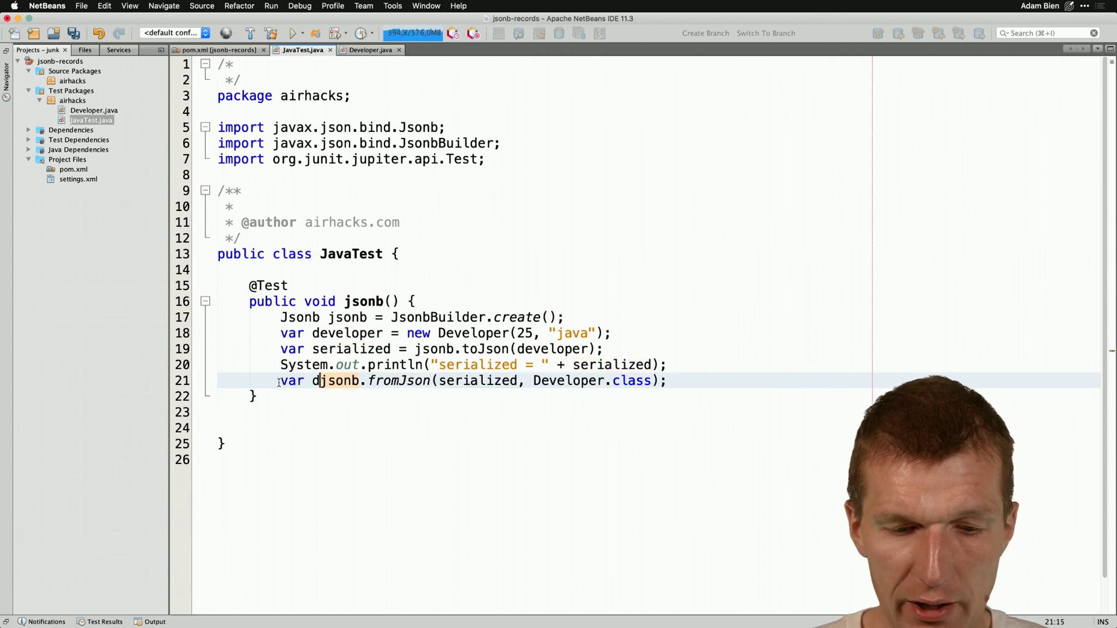
text(clone =)
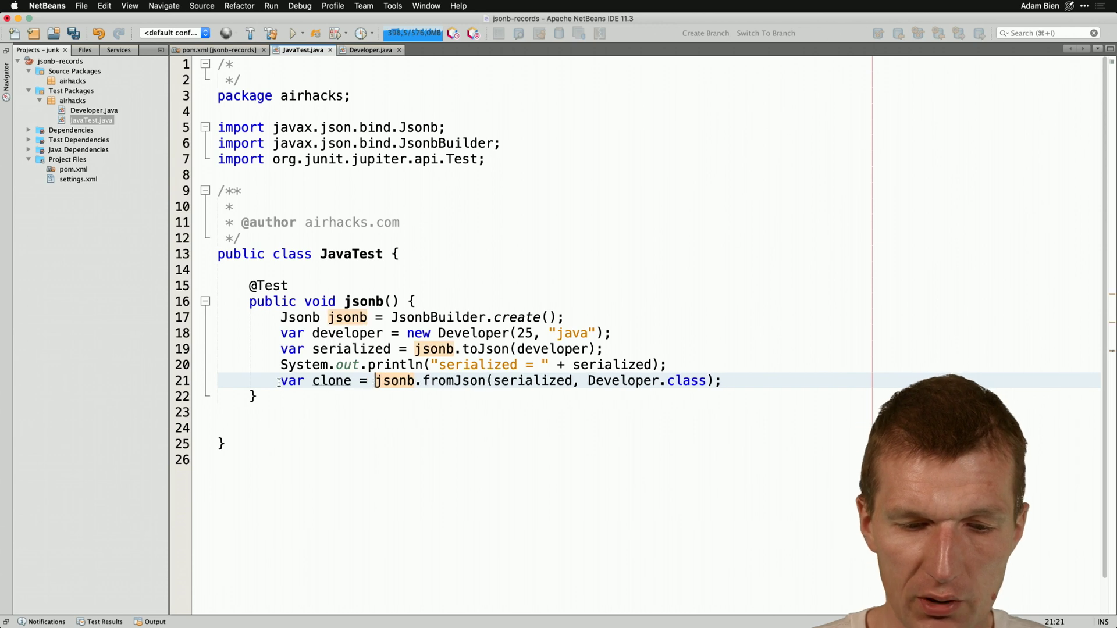
key(End)
Print the clone with soutv and save the test file
key(Return)
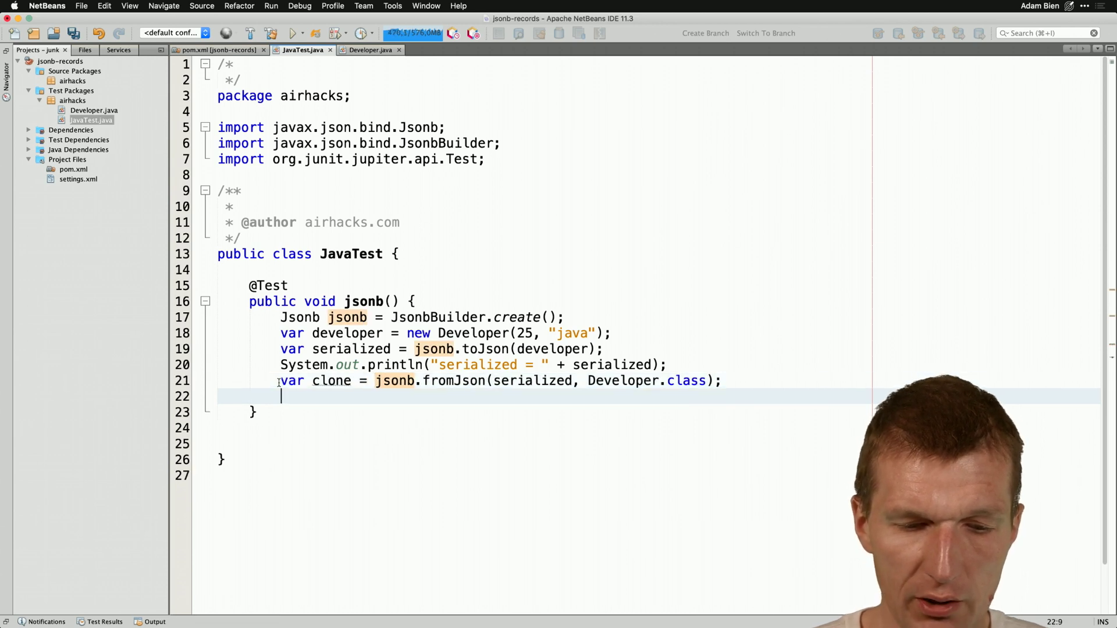
text(soutv)
key(Tab)
key(super+s)
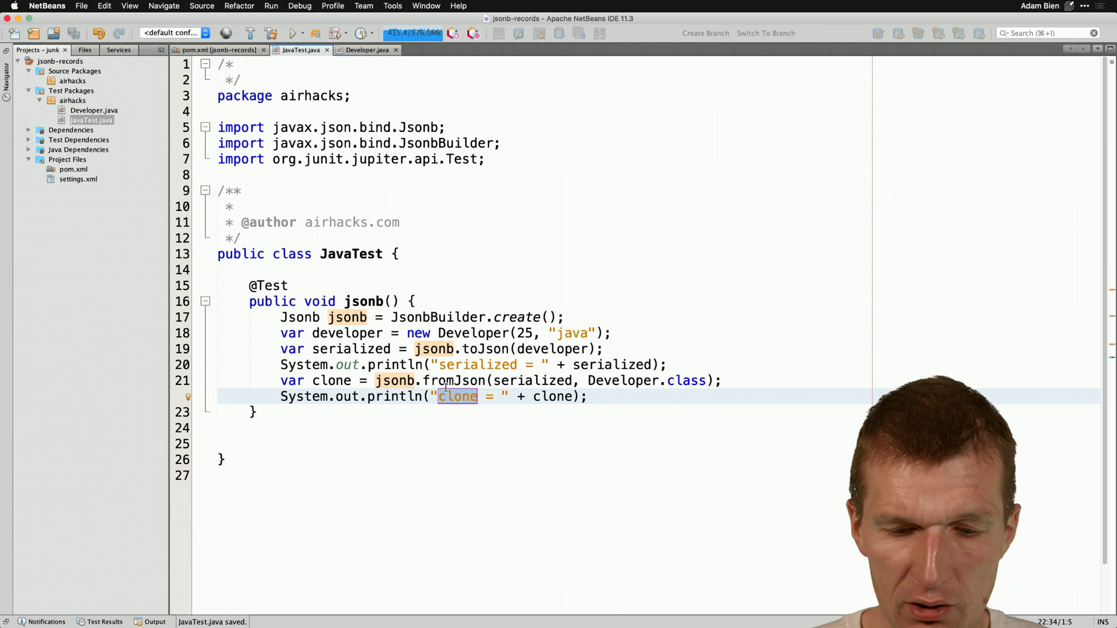
Run JavaTest with Test File and resize the Output panel to check the passing results
right_click(471, 336)
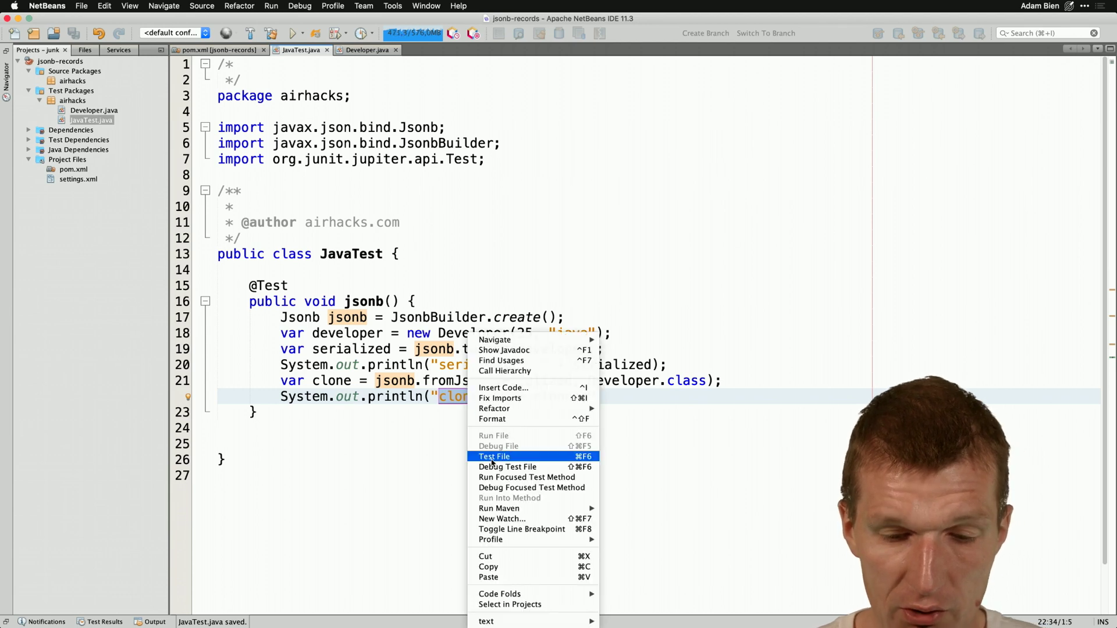
click(494, 456)
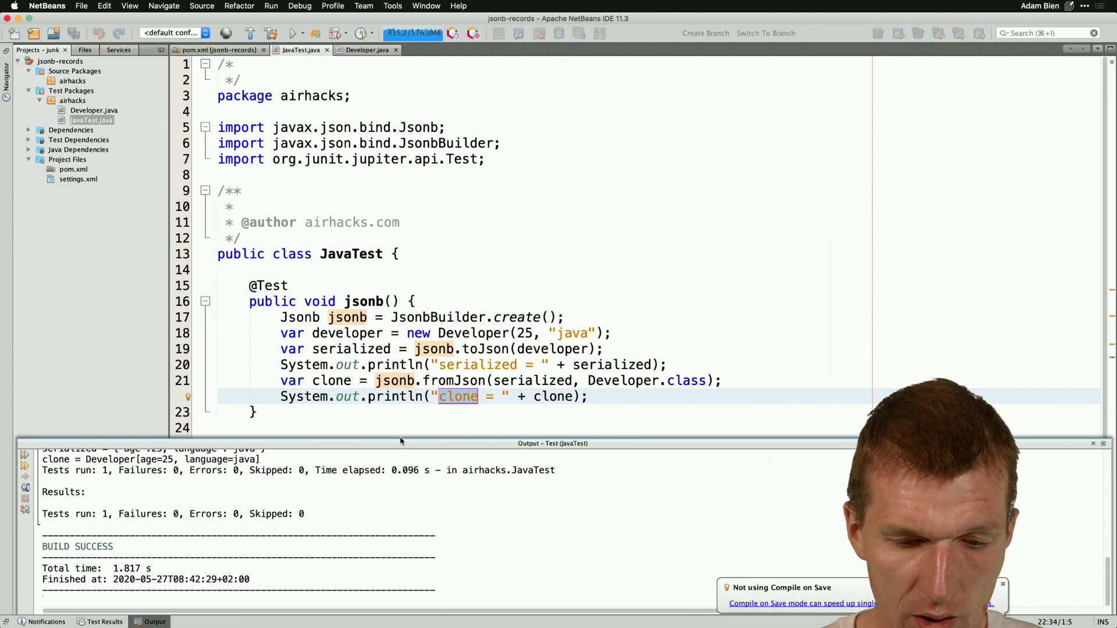
drag(400, 438, 405, 337)
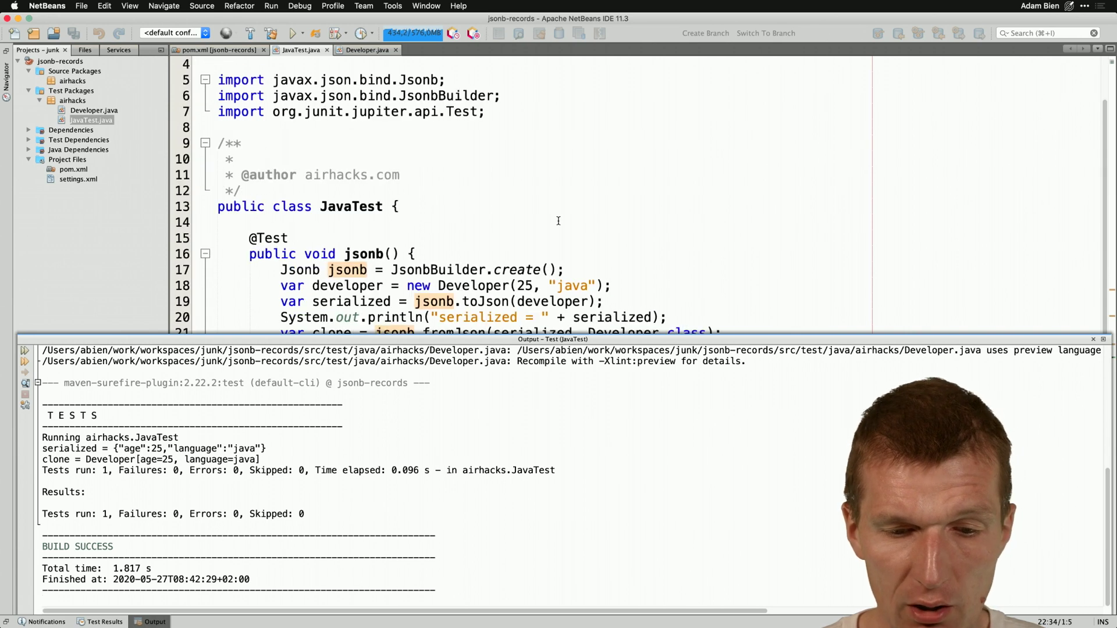
scroll(558, 220, down, 3)
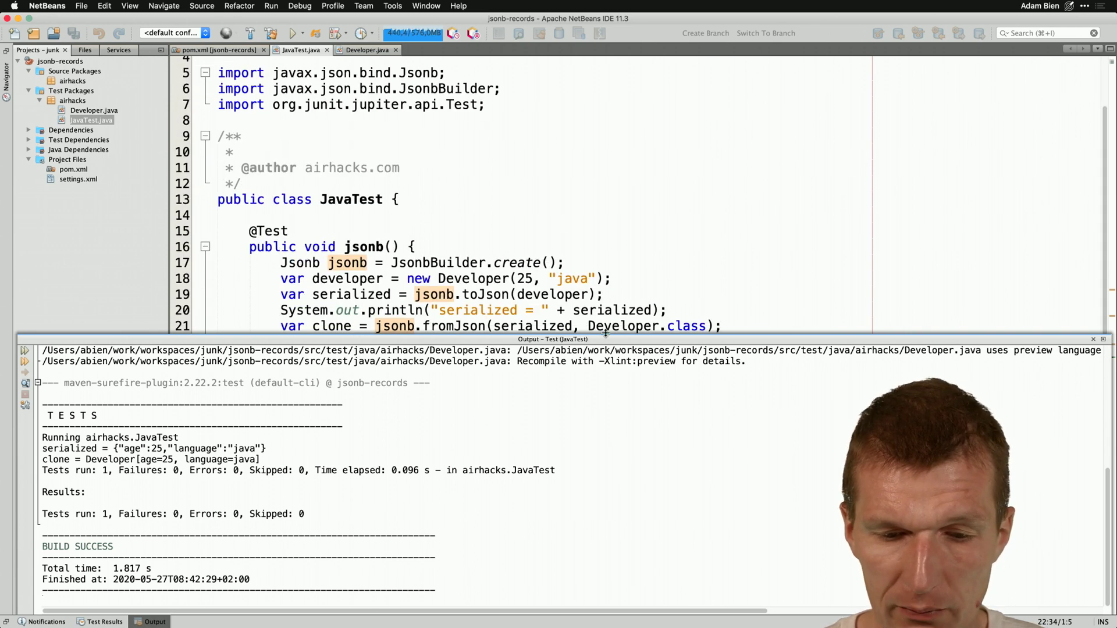
drag(606, 335, 607, 414)
Jump to the Developer record's source from the Developer reference in the fromJson line
click(635, 326)
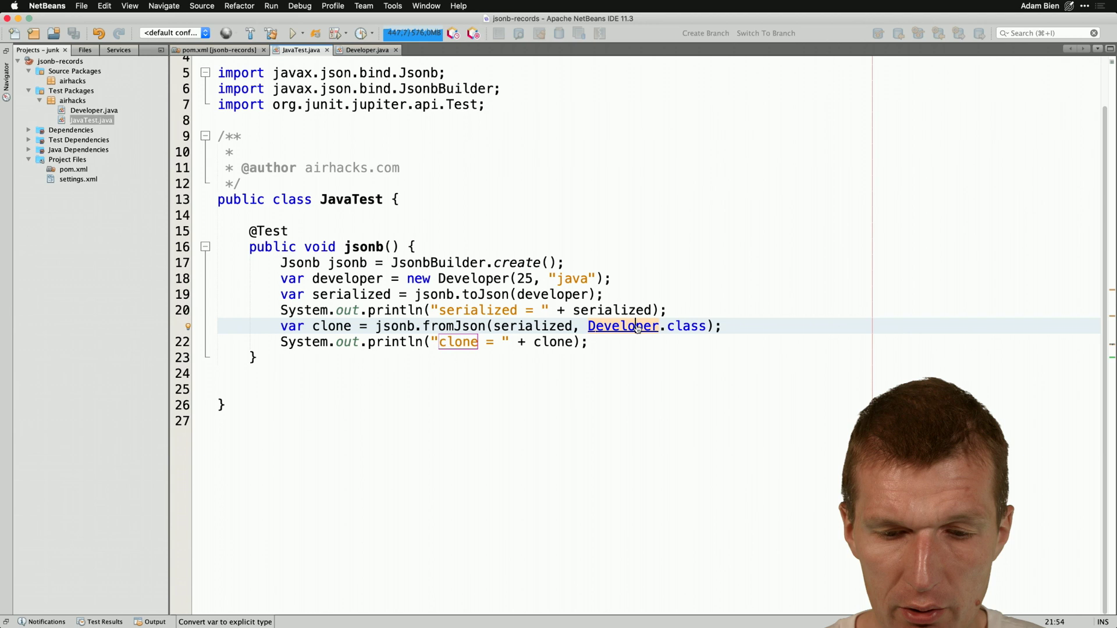